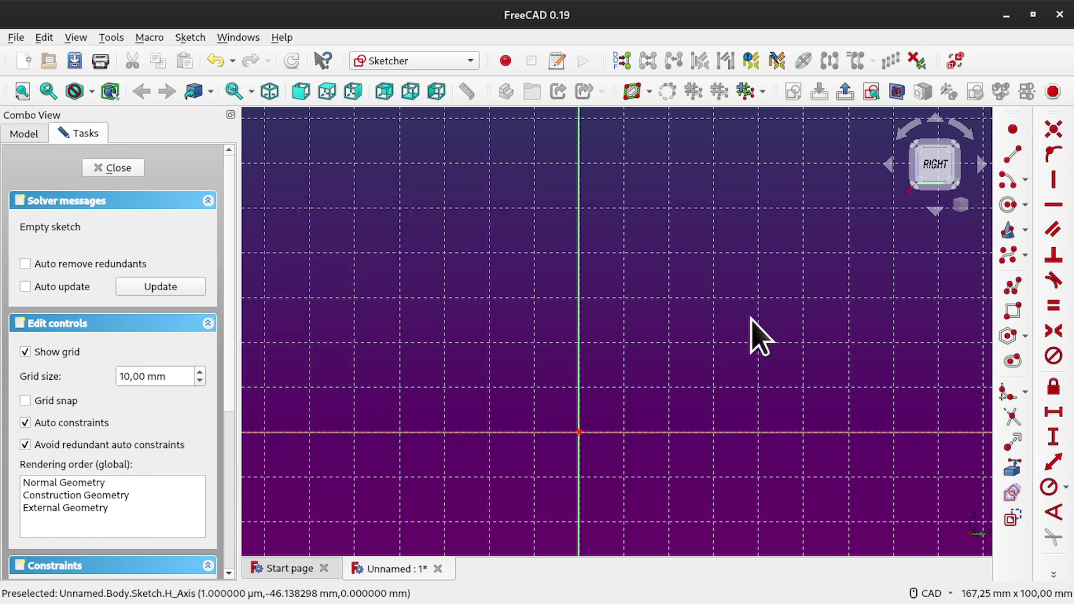
Step: Sketch an upright rectangle about 20 mm wide and 80 mm tall, straddling the vertical axis and extending below the origin
left_click(1012, 312)
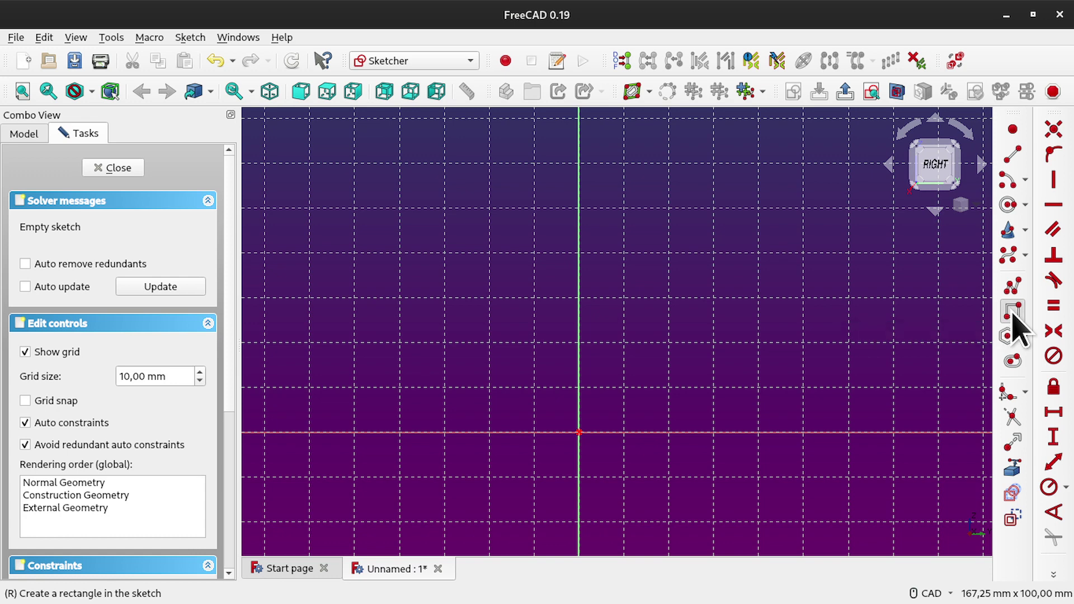
left_click(531, 132)
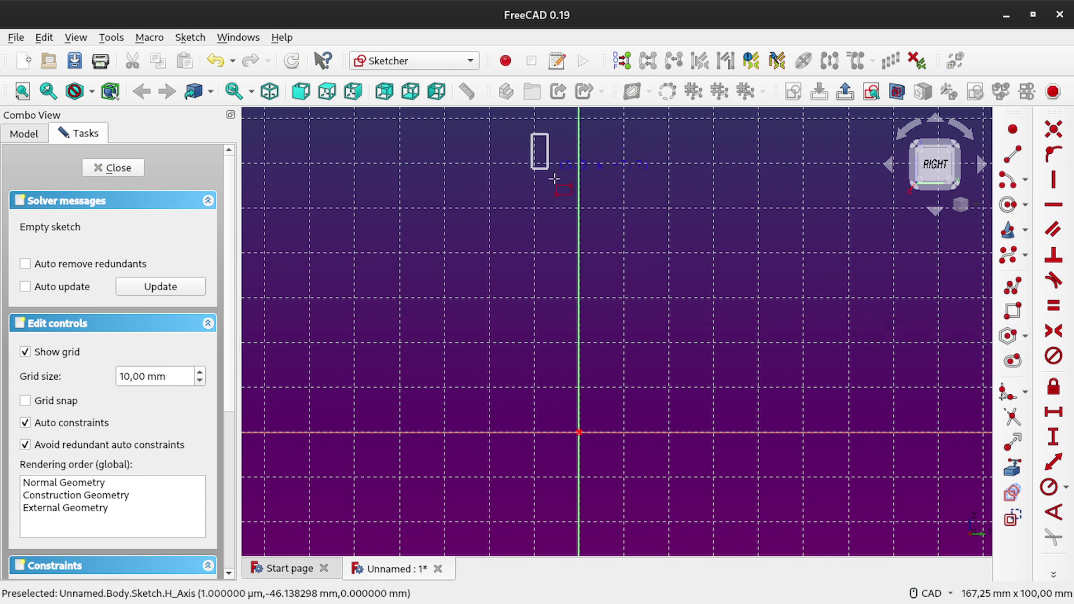
left_click(625, 495)
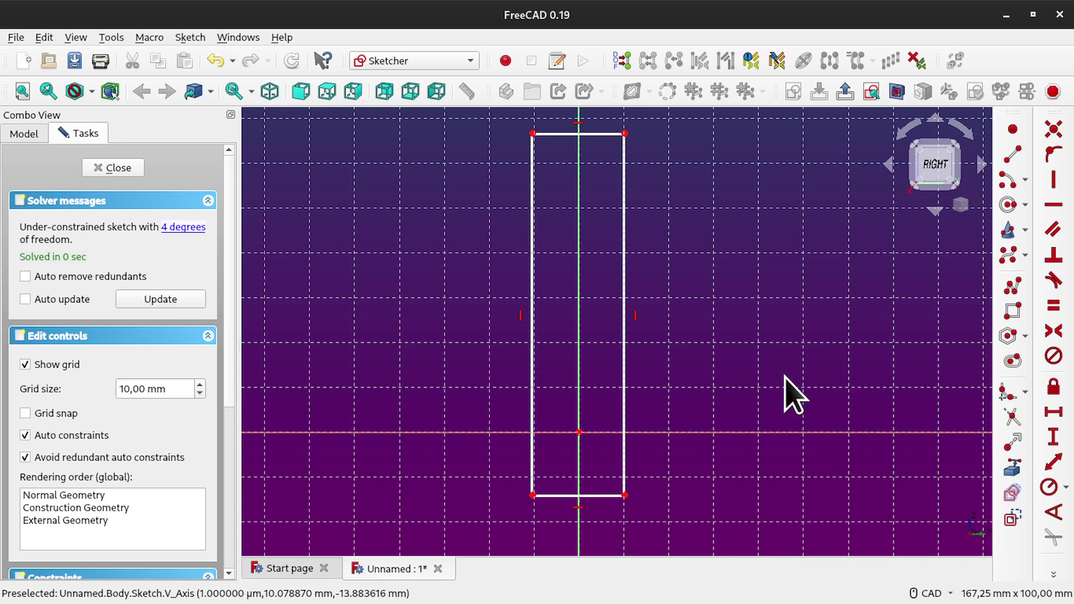
Step: Draw a polyline from the rectangle's lower-left corner to a point on the horizontal axis and back up onto the rectangle's left edge
left_click(1012, 289)
left_click(533, 495)
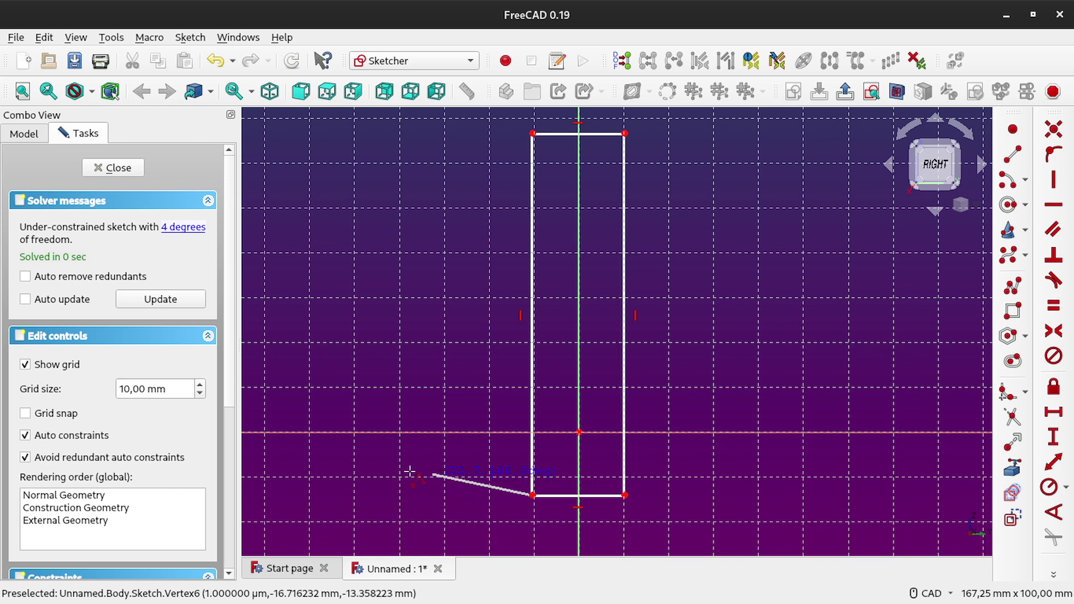
left_click(303, 433)
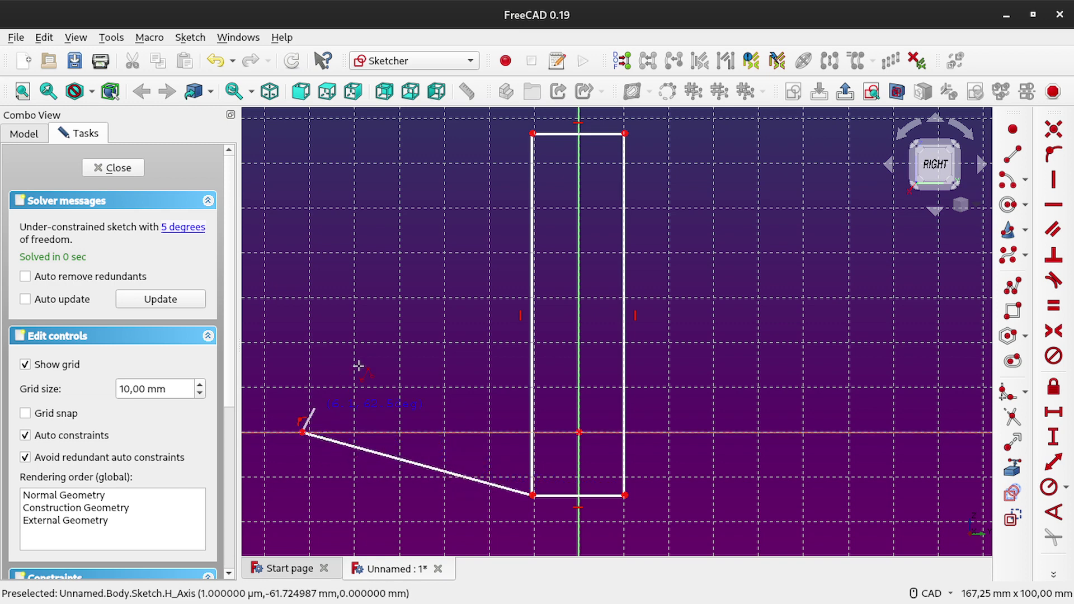
left_click(530, 319)
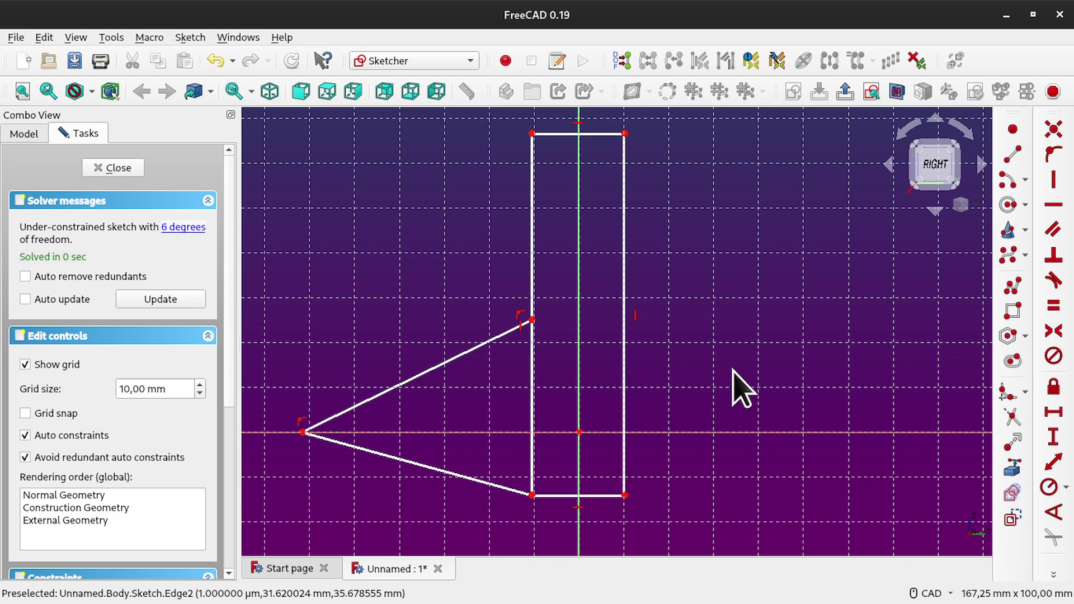
Step: Round the pointed tip between the two sloped polyline segments with a sketch fillet
mouse_move(731, 383)
middle_mouse_down()
mouse_move(859, 335)
mouse_move(889, 335)
middle_mouse_up()
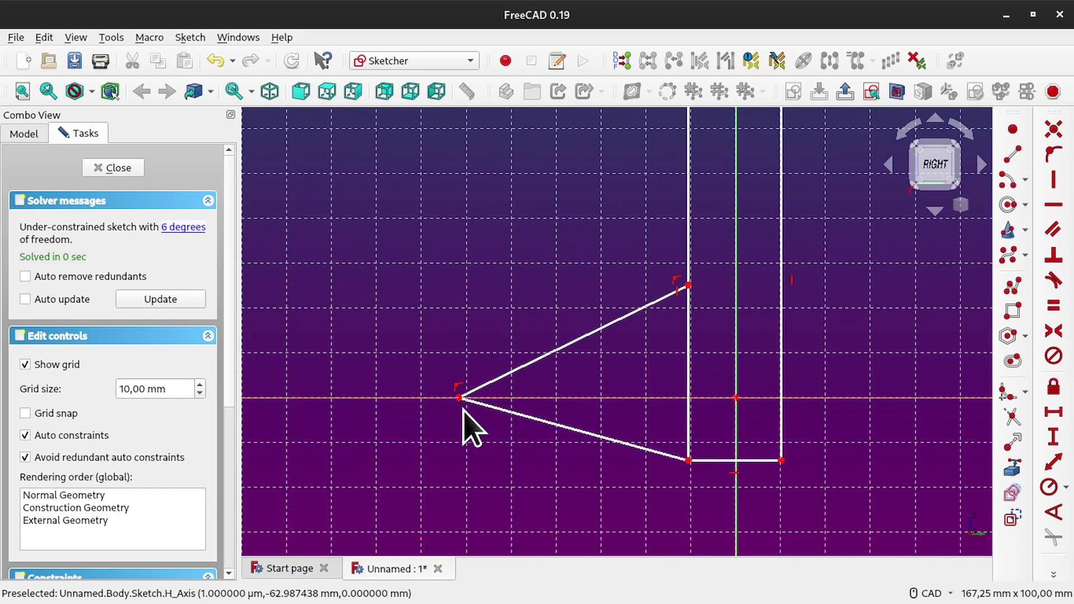
left_click(1004, 390)
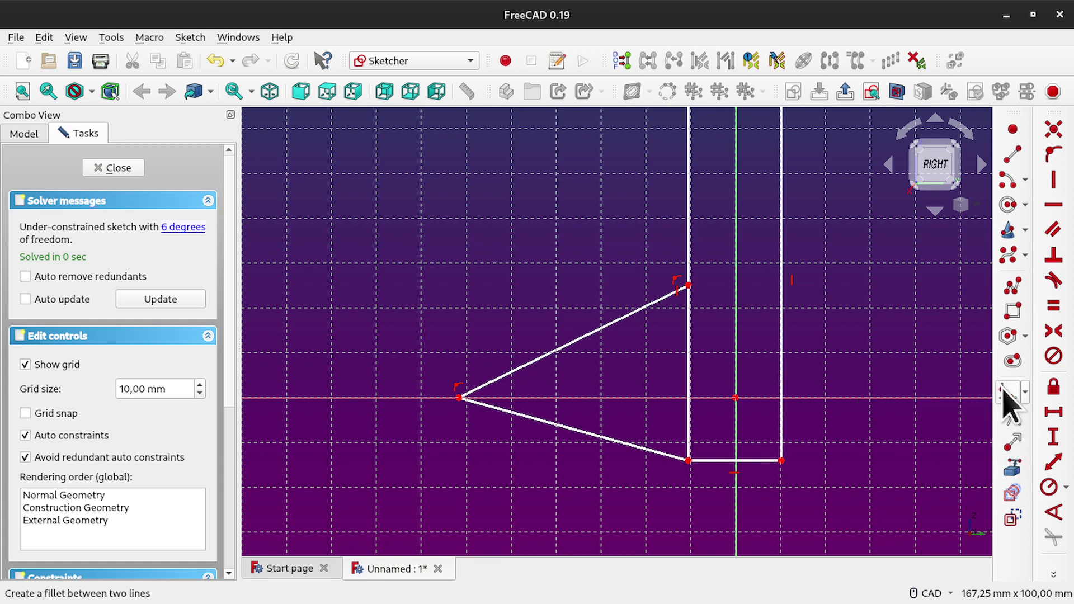
left_click(526, 417)
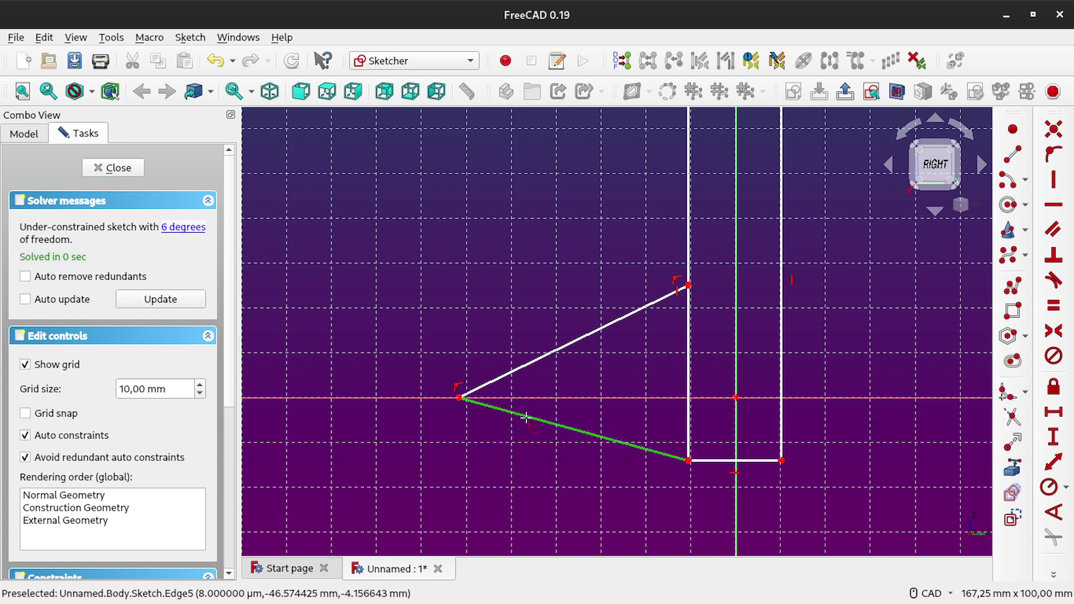
left_click(522, 363)
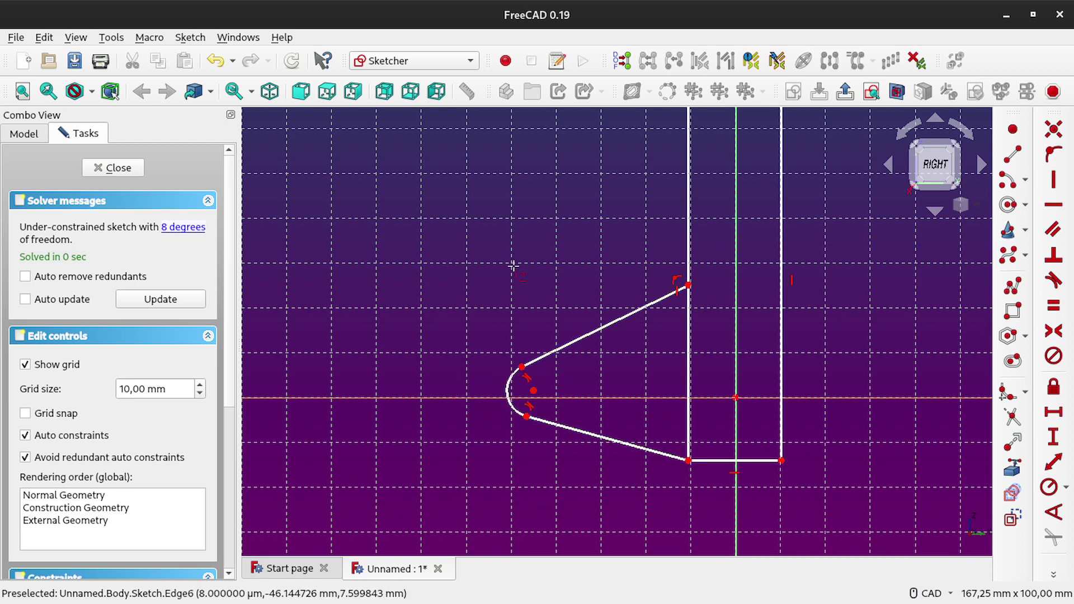
key("Escape")
Step: Constrain the centre point of the fillet arc onto the horizontal axis
scroll(678, 442, "up", 3)
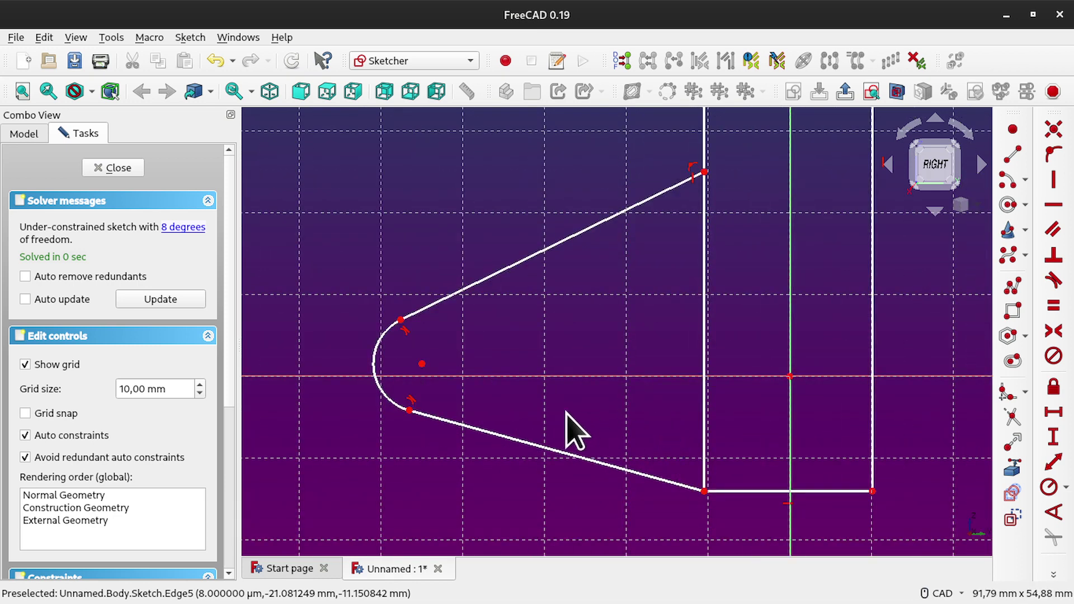
left_click(421, 364)
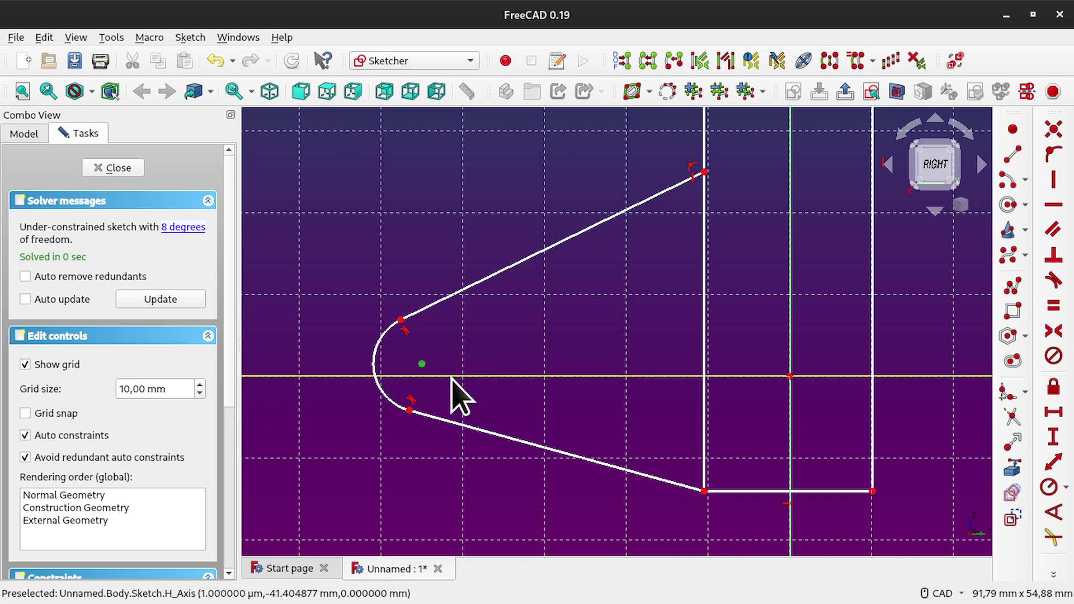
left_click(498, 367)
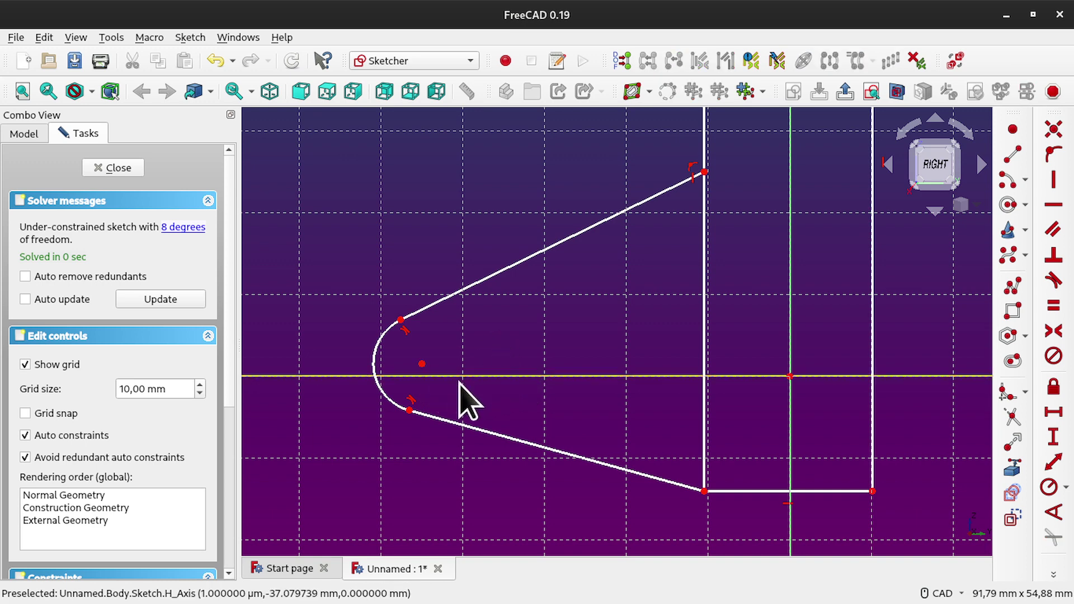
left_click(421, 364)
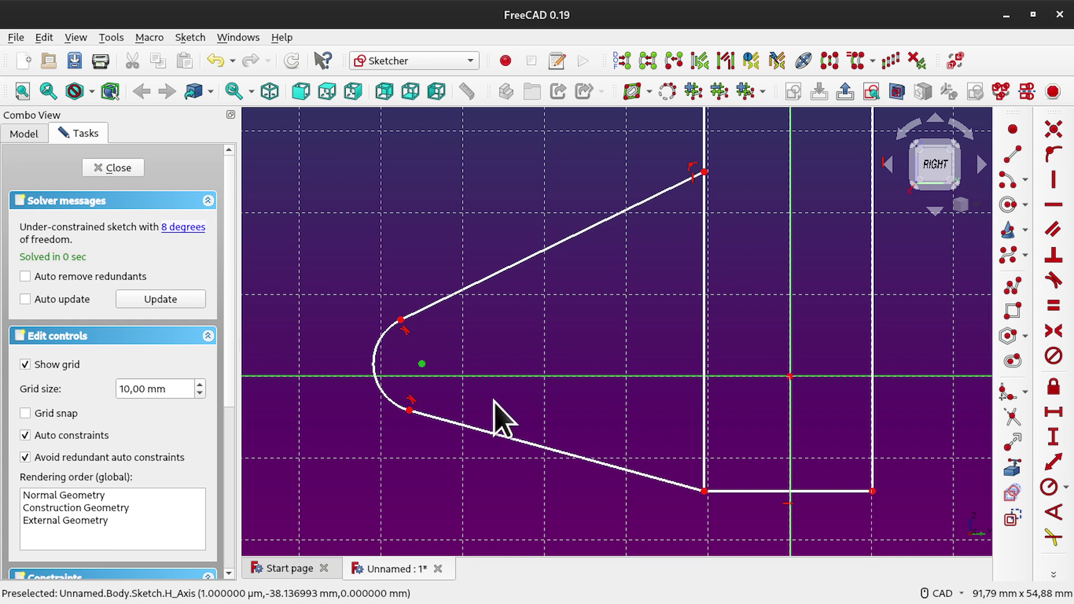
left_click(1053, 161)
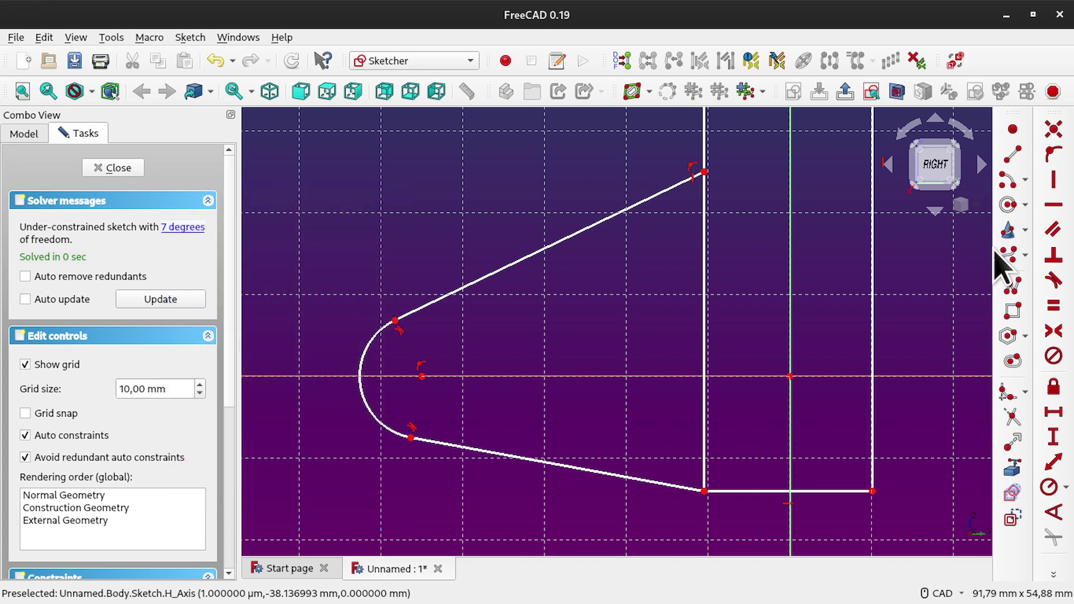
Step: Draw a circle of about 5 mm radius centred on the fillet arc's centre point
left_click(1010, 204)
left_click(421, 376)
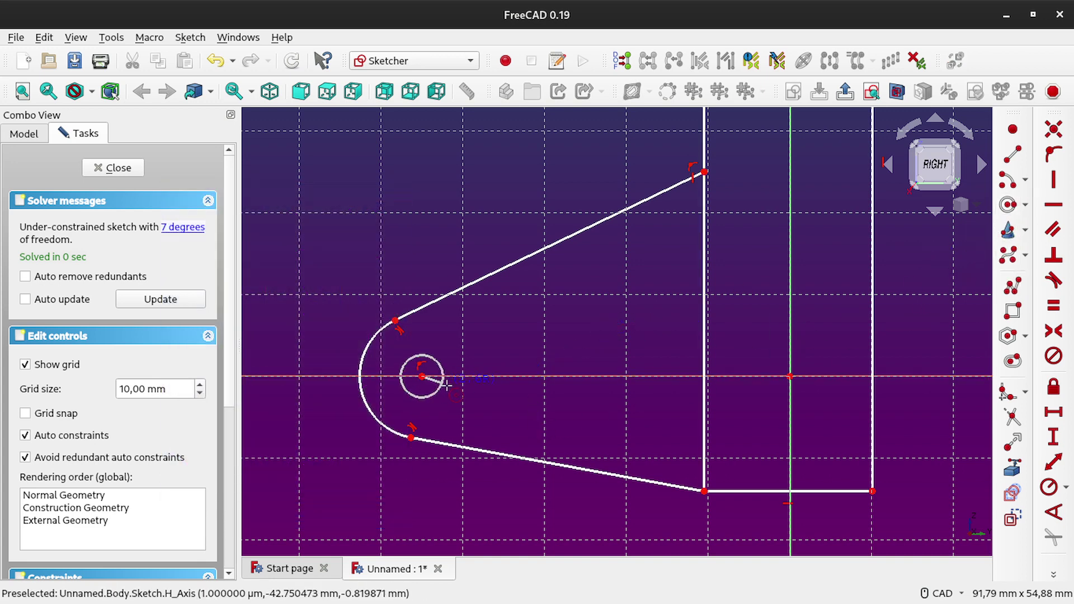
left_click(462, 394)
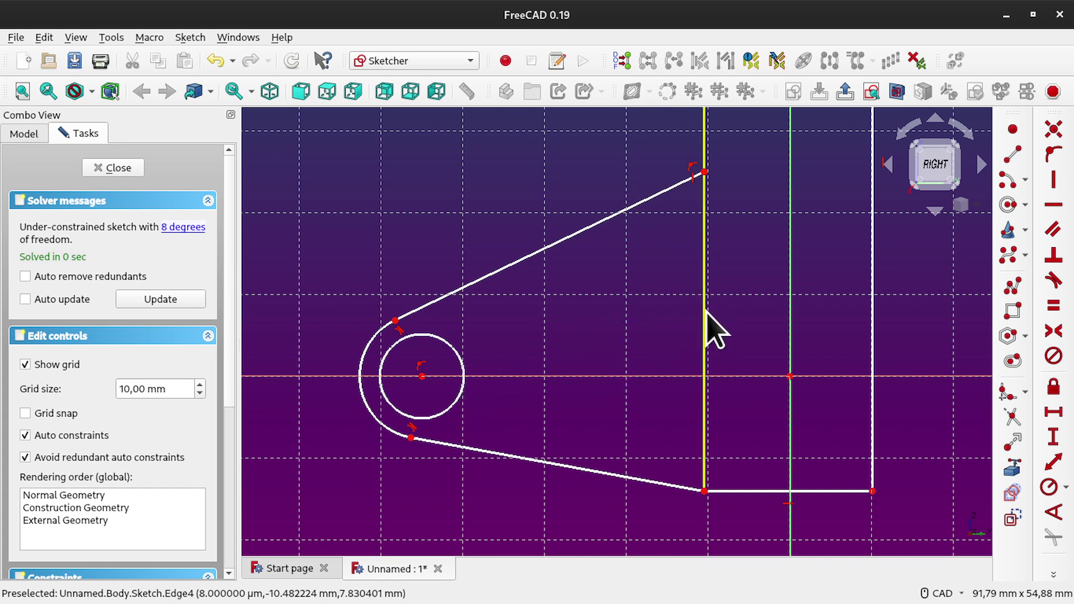
Step: Trim the rectangle's left edge between the two sloped lines and move the upper junction outward to check its freedom
left_click(1012, 420)
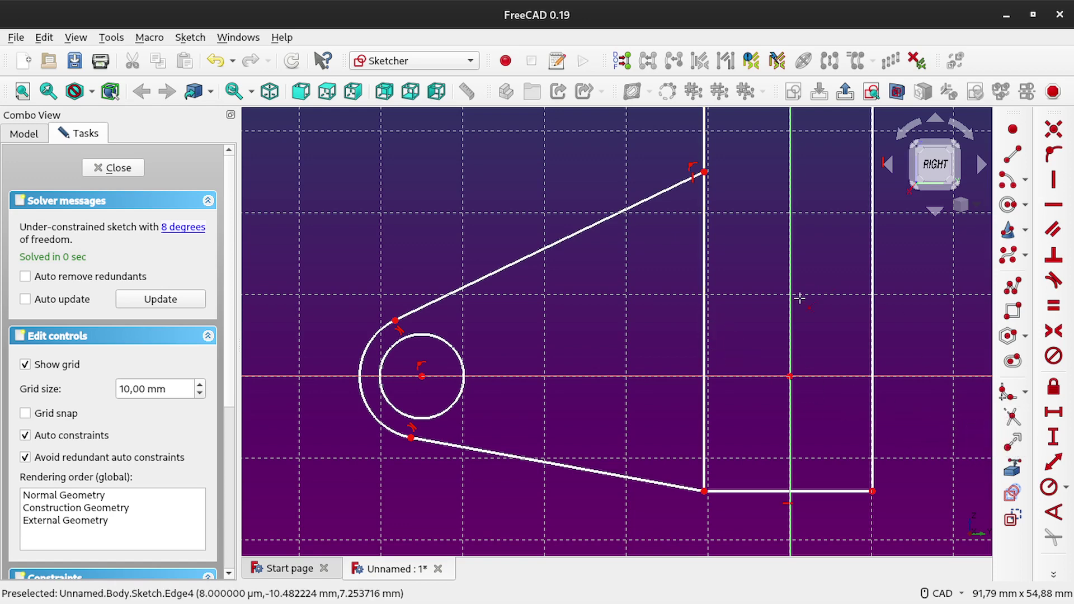
left_click(703, 324)
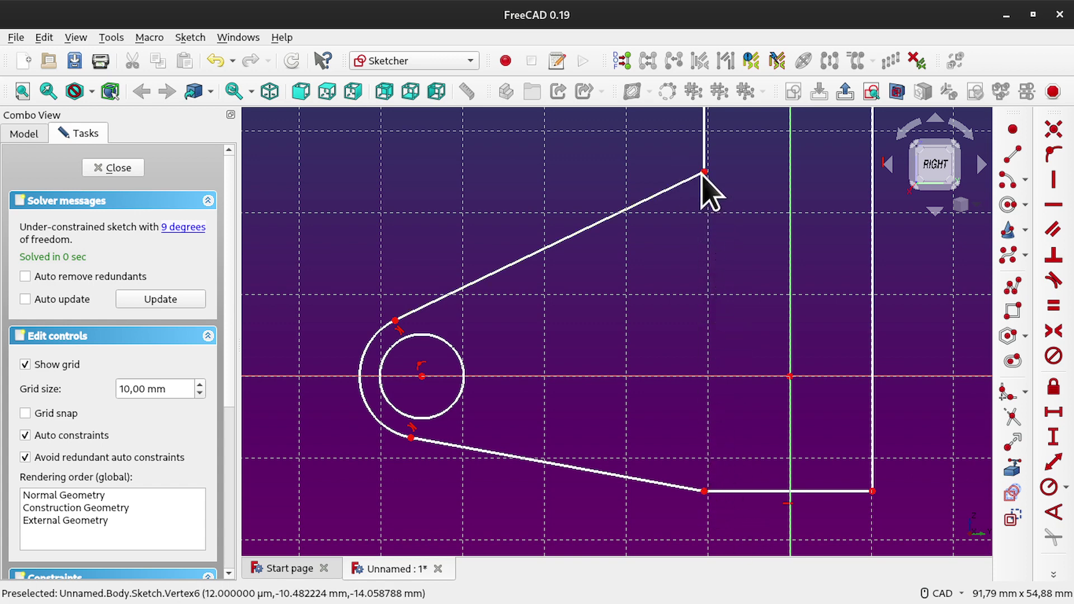
mouse_move(702, 172)
left_mouse_down()
mouse_move(628, 186)
mouse_move(692, 185)
mouse_move(623, 186)
mouse_move(685, 188)
mouse_move(653, 189)
mouse_move(663, 182)
left_mouse_up()
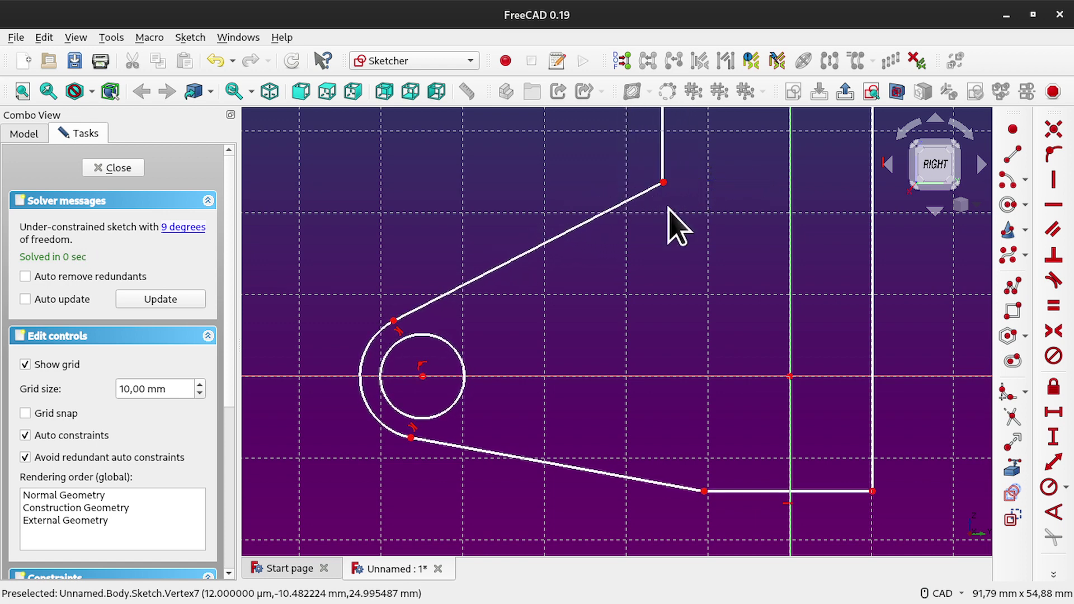
Step: Align the outer ends of the two sloped lines with a vertical constraint, and move the upper one to test it
left_click(705, 491)
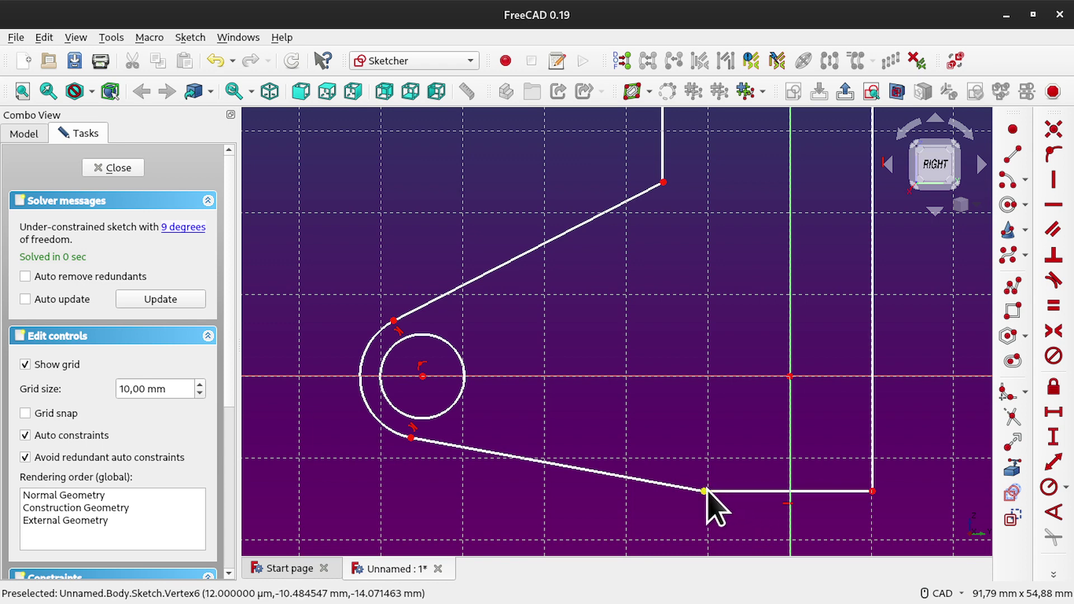
left_click(663, 183)
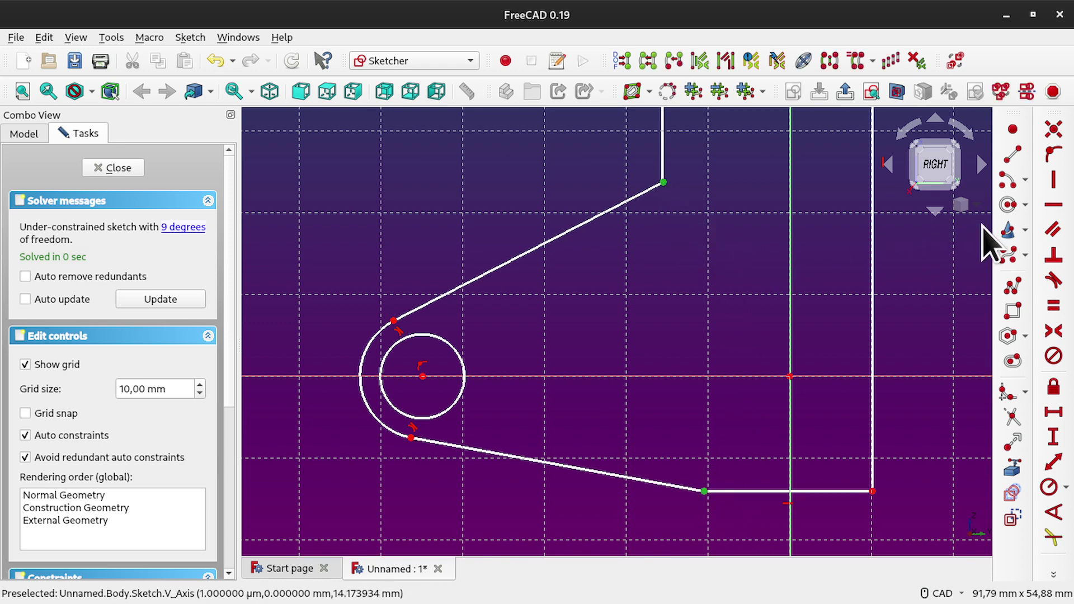
left_click(1052, 181)
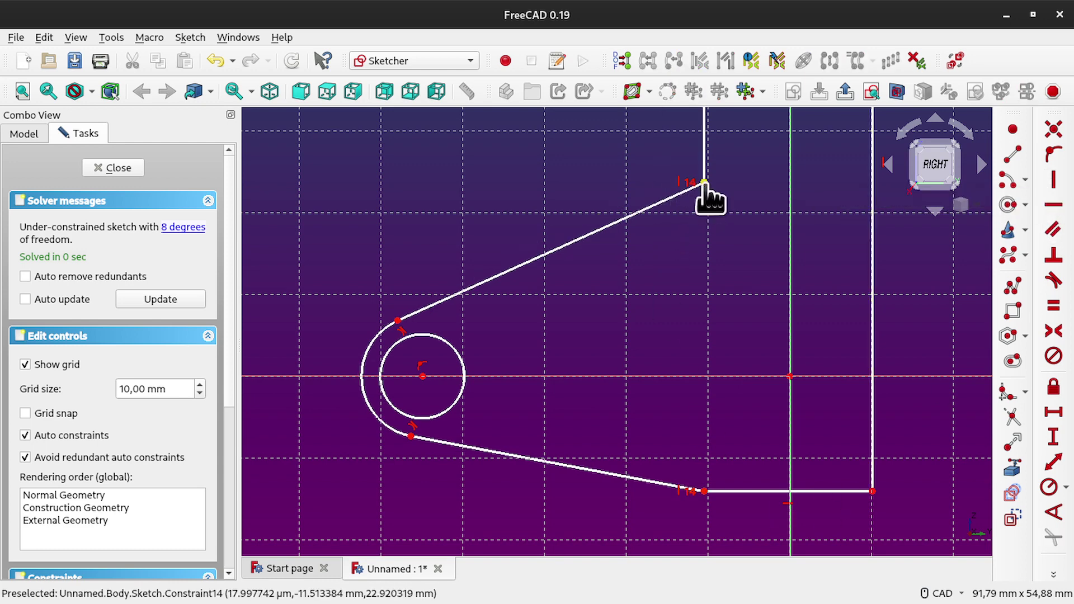
left_click_drag(706, 182, 678, 217)
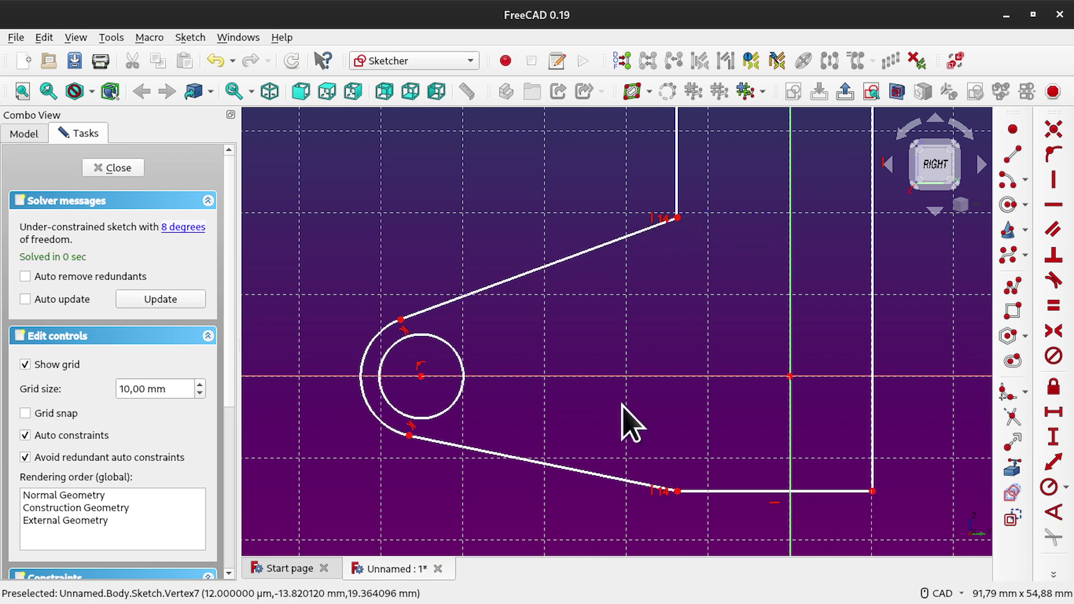
Step: Constrain the two sloped lines to equal length and move the upper junction to test the arm's symmetry
left_click_drag(527, 470, 552, 463)
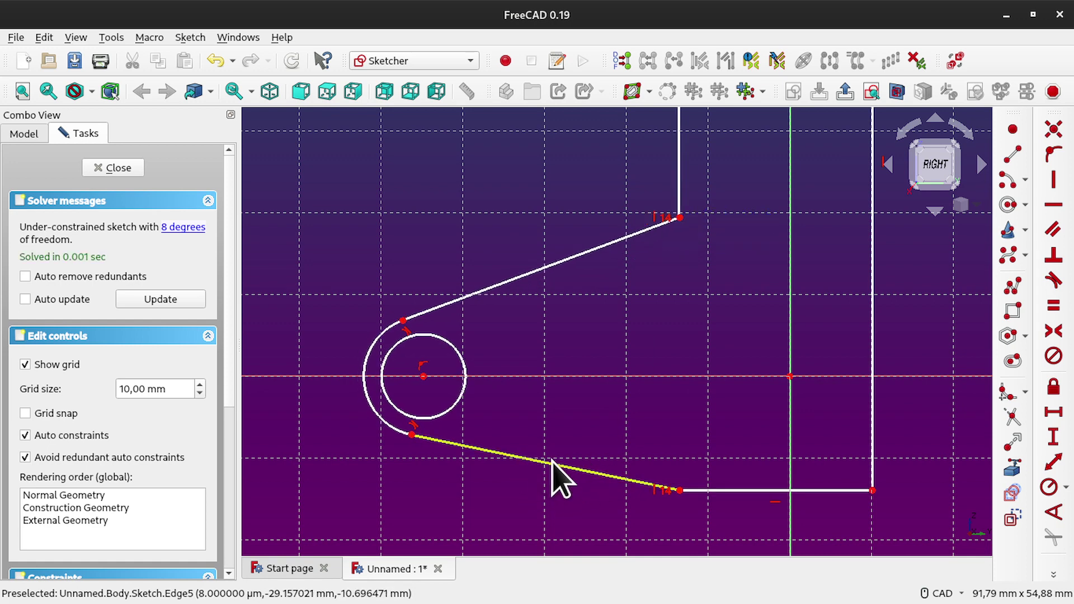
left_click(558, 466)
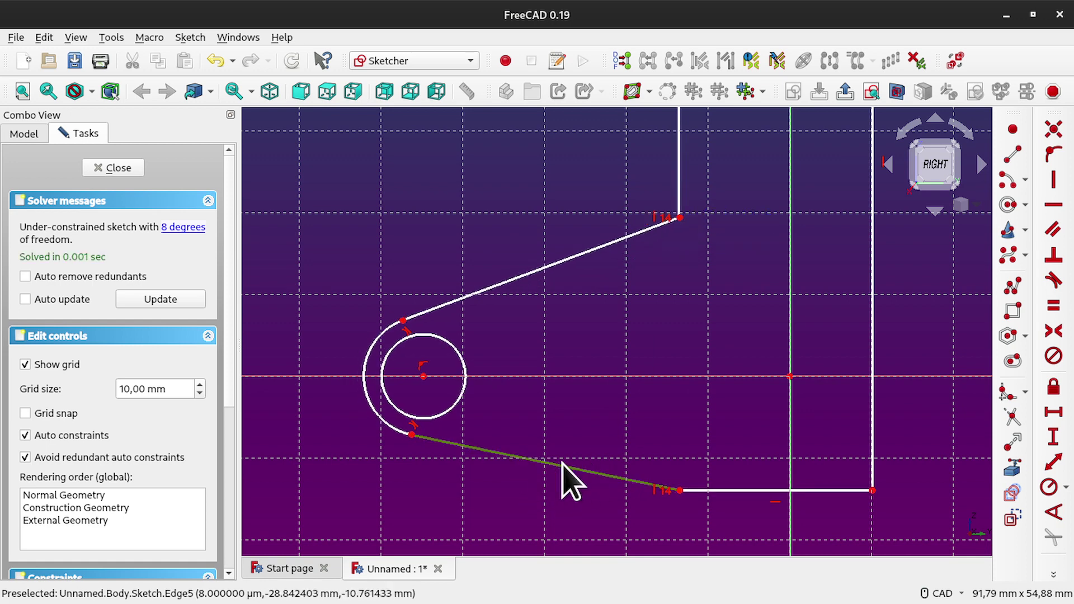
left_click(561, 264)
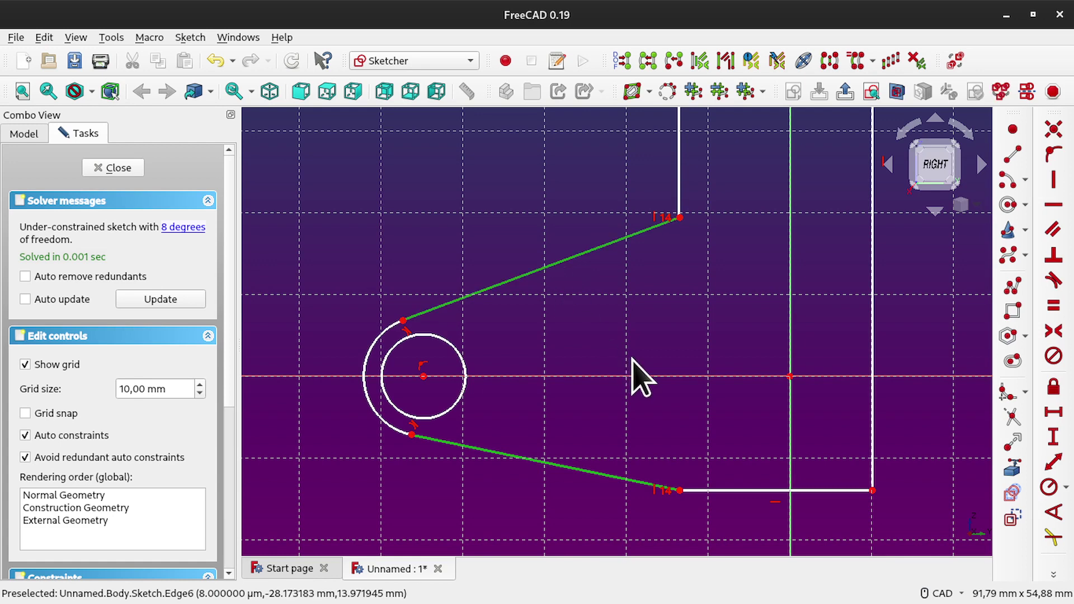
left_click(1054, 311)
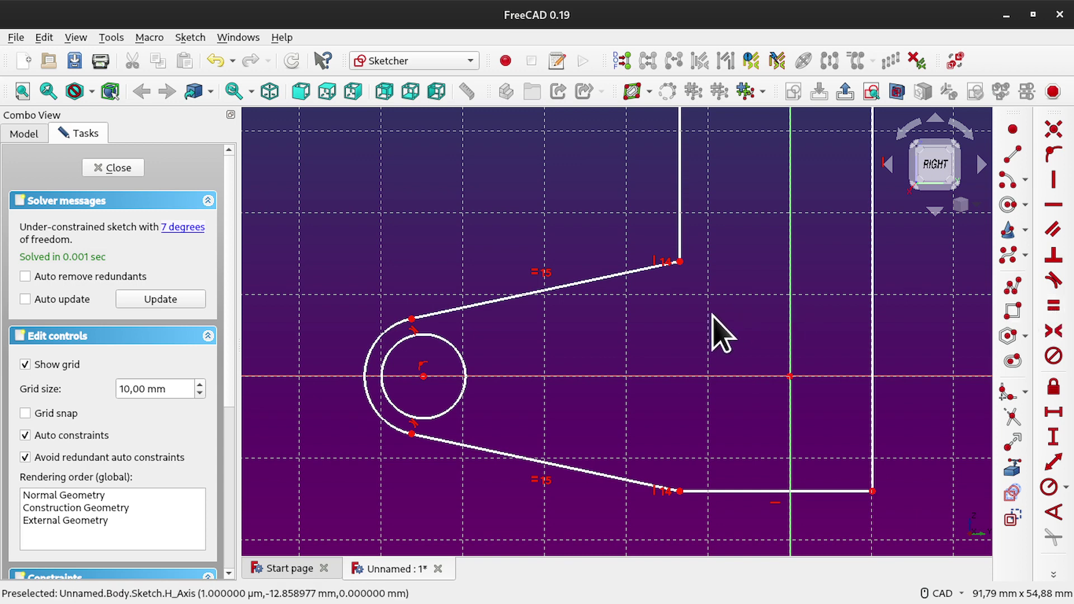
mouse_move(680, 263)
left_mouse_down()
mouse_move(680, 212)
mouse_move(684, 258)
mouse_move(687, 244)
left_mouse_up()
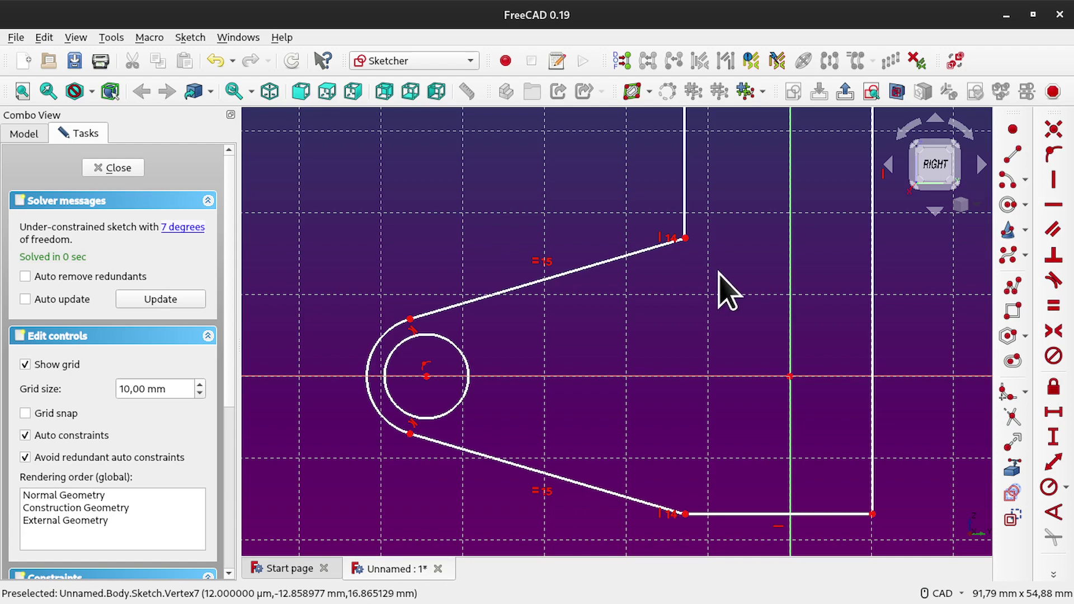
Step: Add a vertical distance constraint of 180 mm to the profile's long right edge
scroll(727, 290, "down", 6)
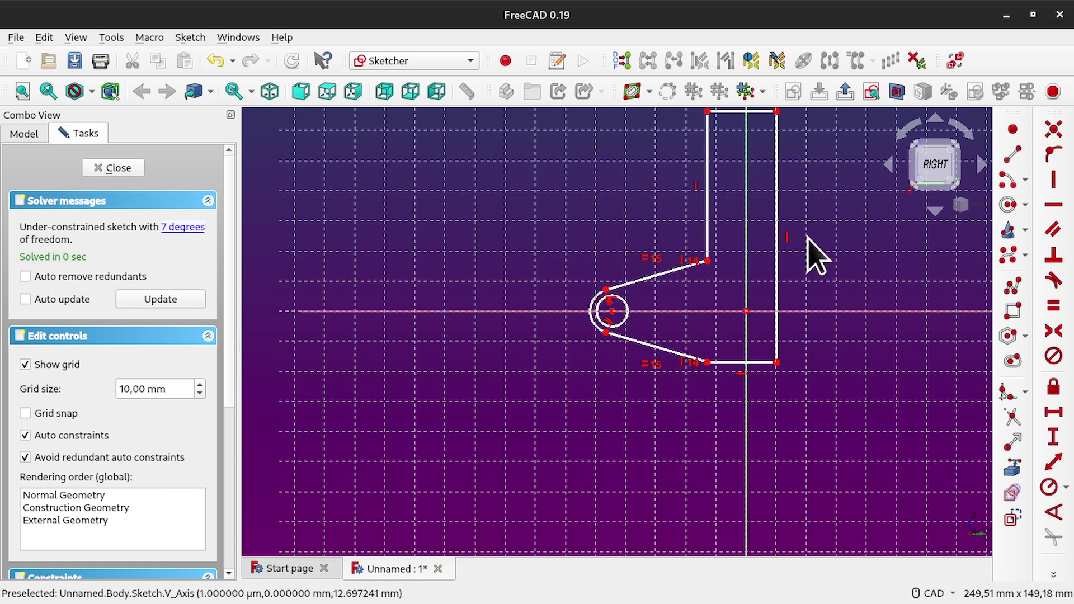
middle_click_drag(815, 254, 723, 287)
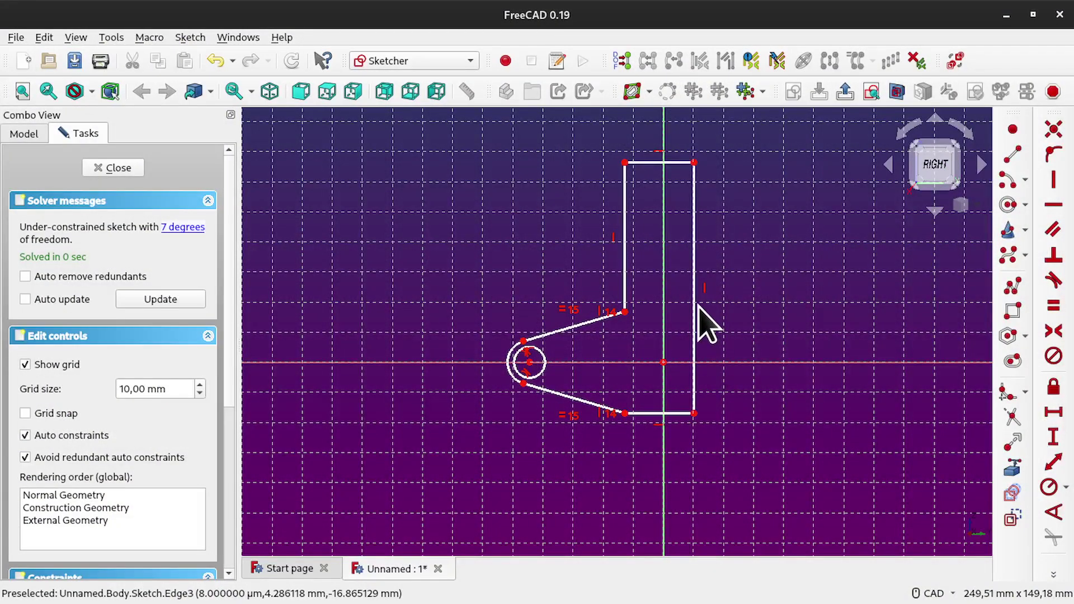
left_click(694, 306)
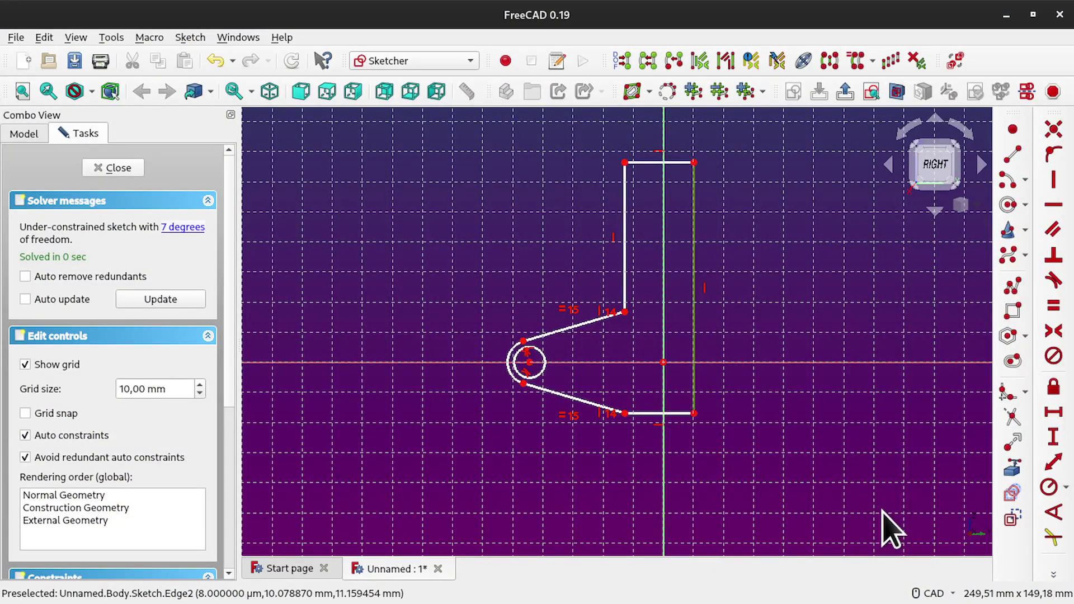
left_click(1055, 438)
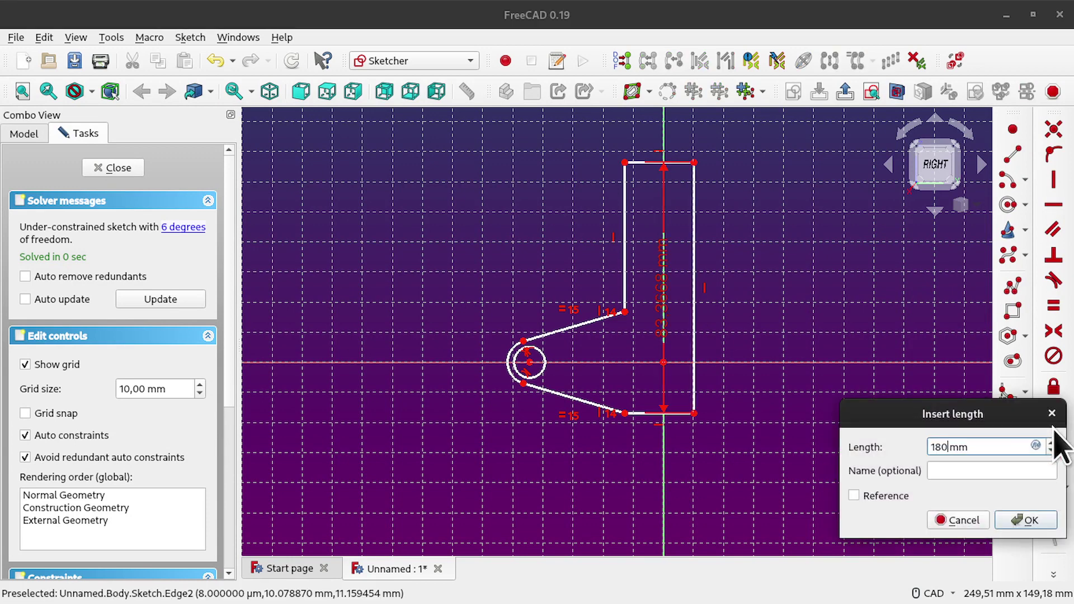
type("180")
key("Return")
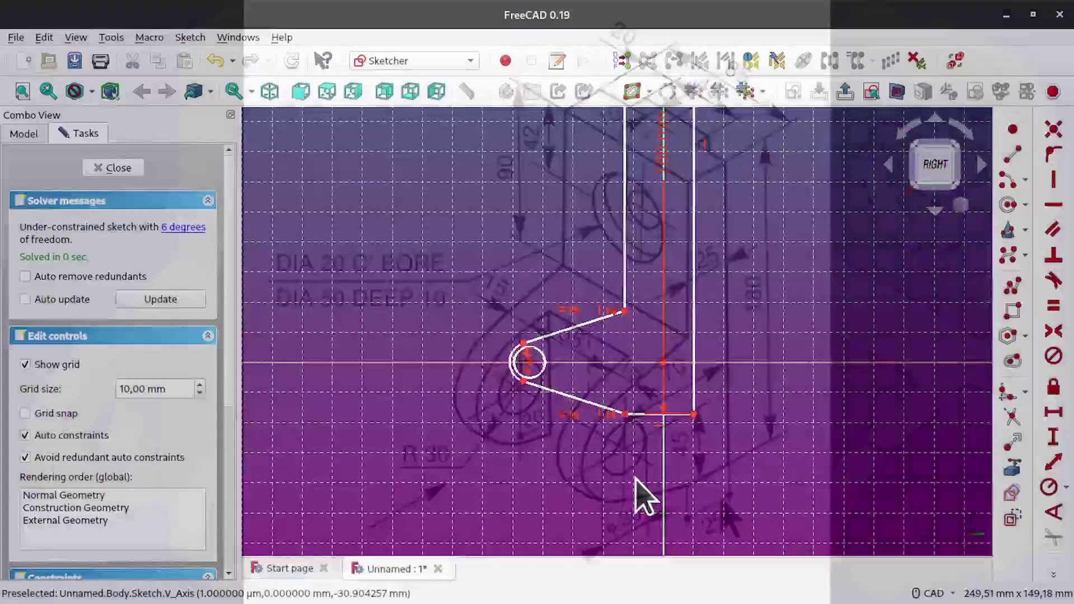
scroll(651, 447, "up", 4)
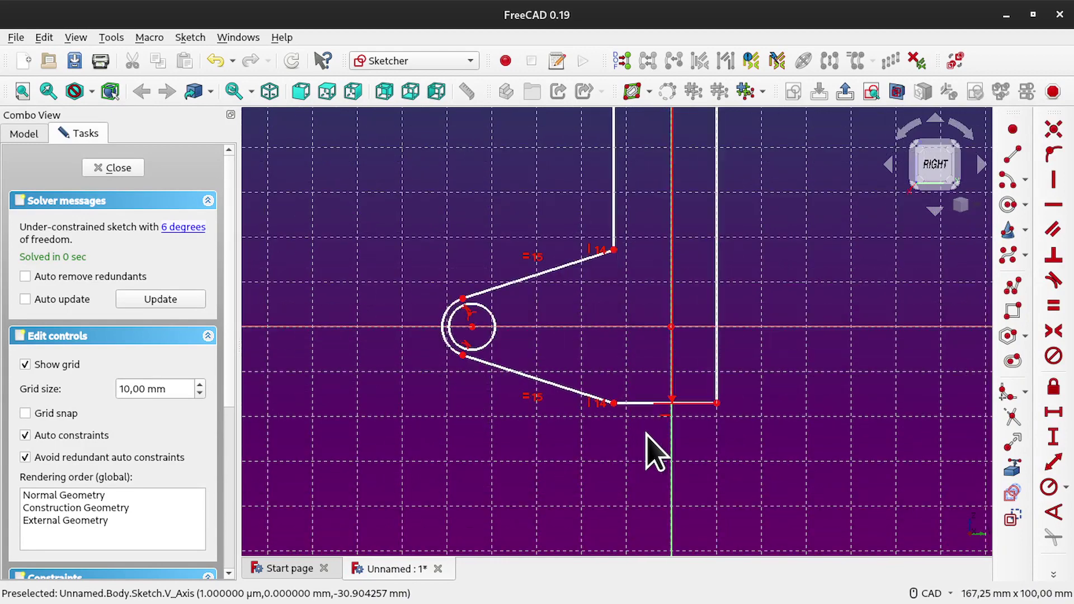
Step: Add a horizontal distance constraint of 25 mm to the profile's short lower edge
left_click(634, 387)
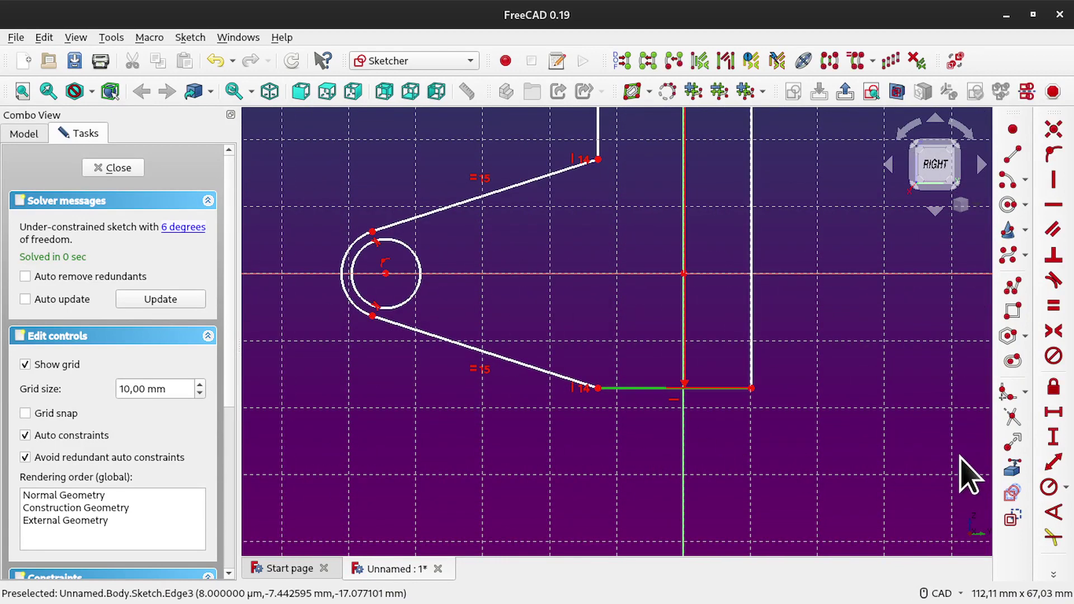
left_click(1053, 412)
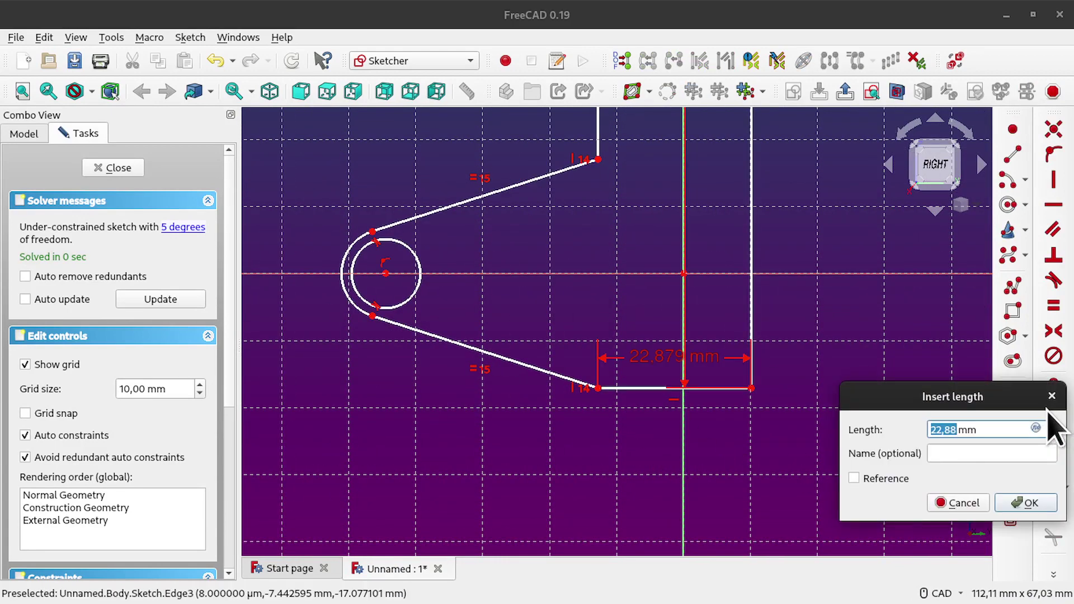
type("25")
key("Return")
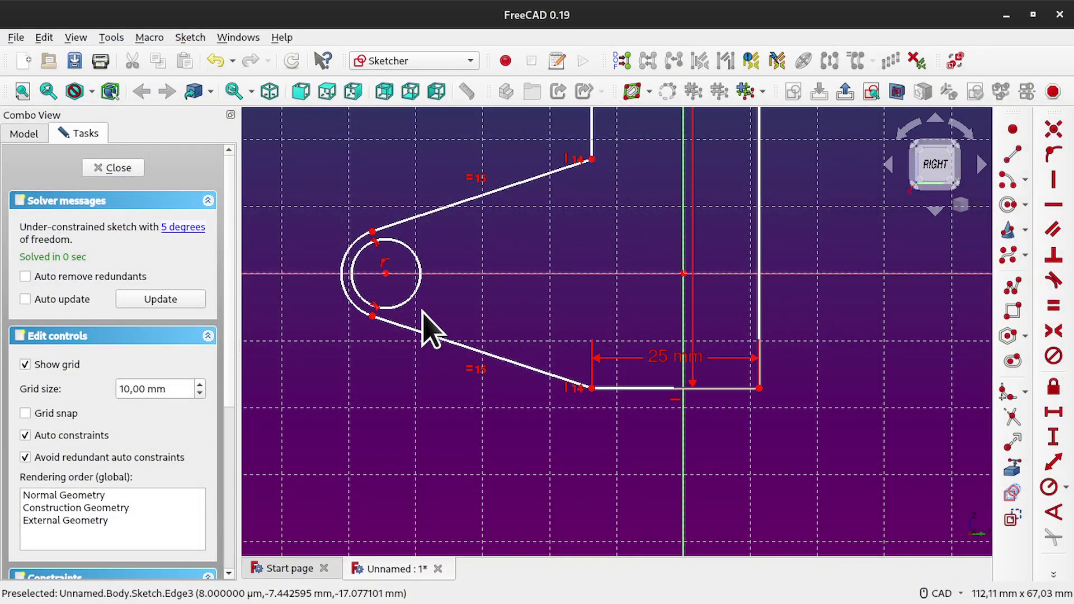
Step: Constrain the radius of the arm's rounded end to 30 mm and the hole's radius to 15 mm
left_click(1049, 488)
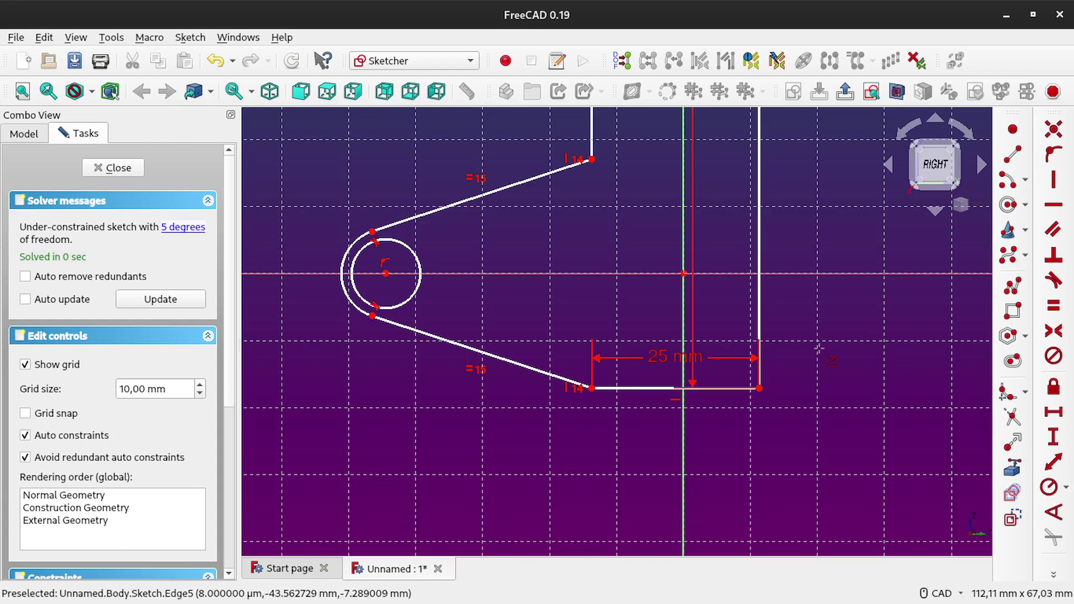
left_click(353, 309)
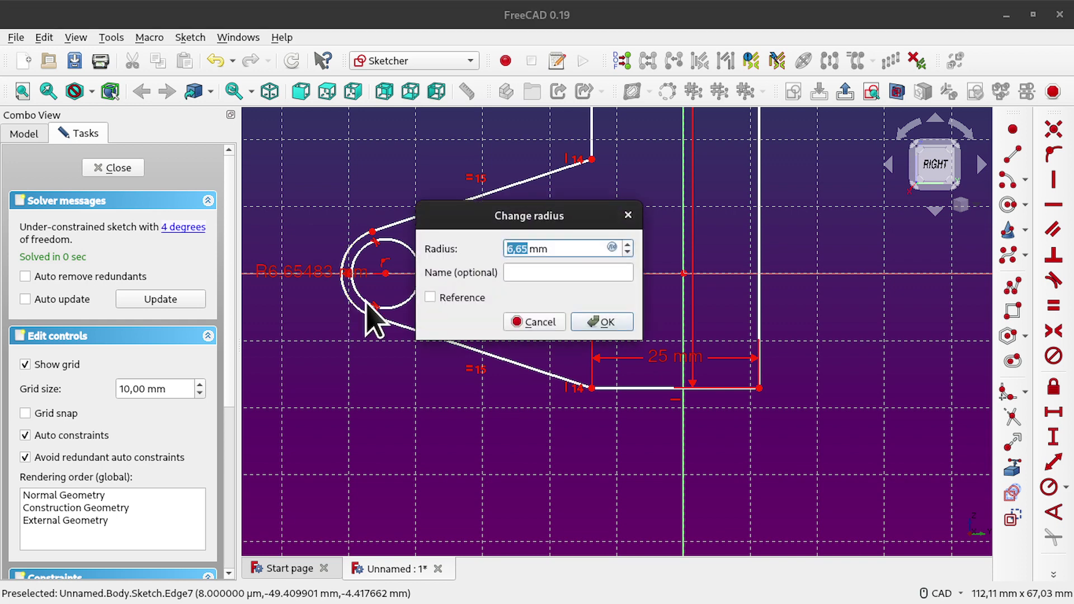
type("30")
key("Return")
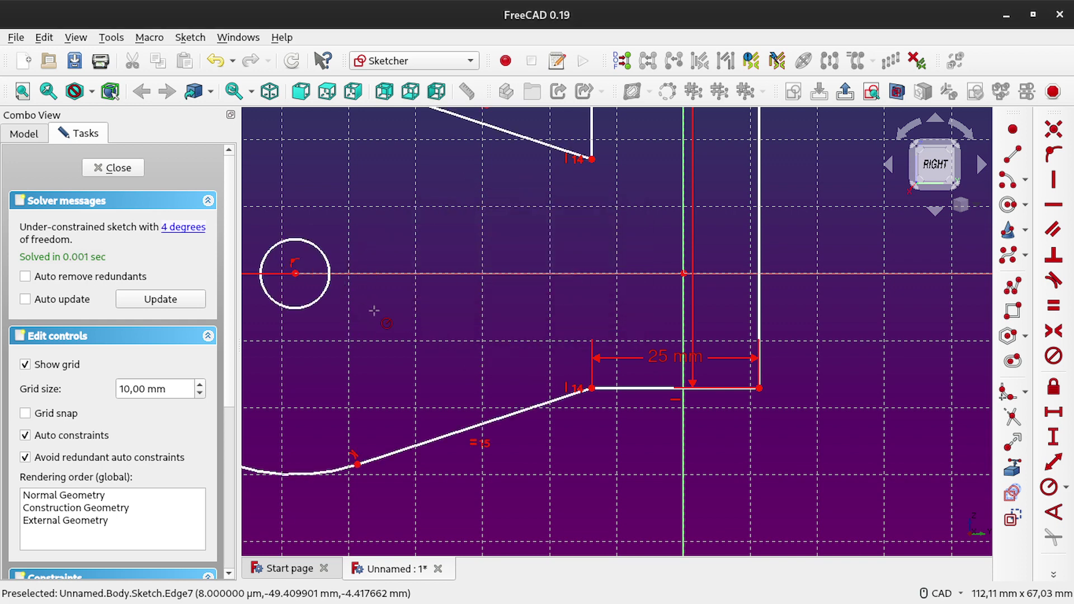
left_click(323, 295)
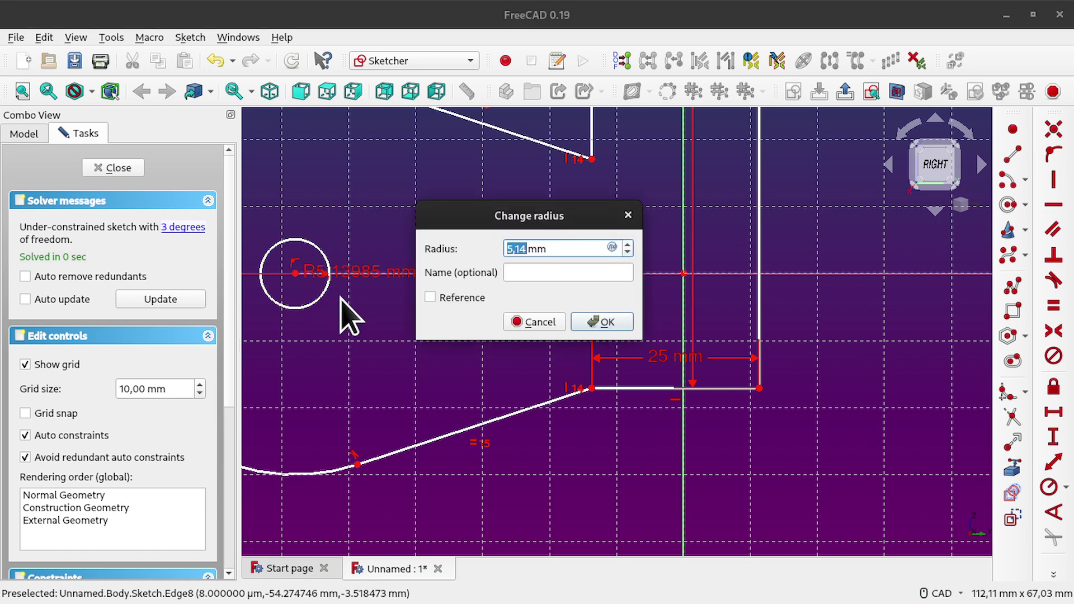
type("15")
key("Return")
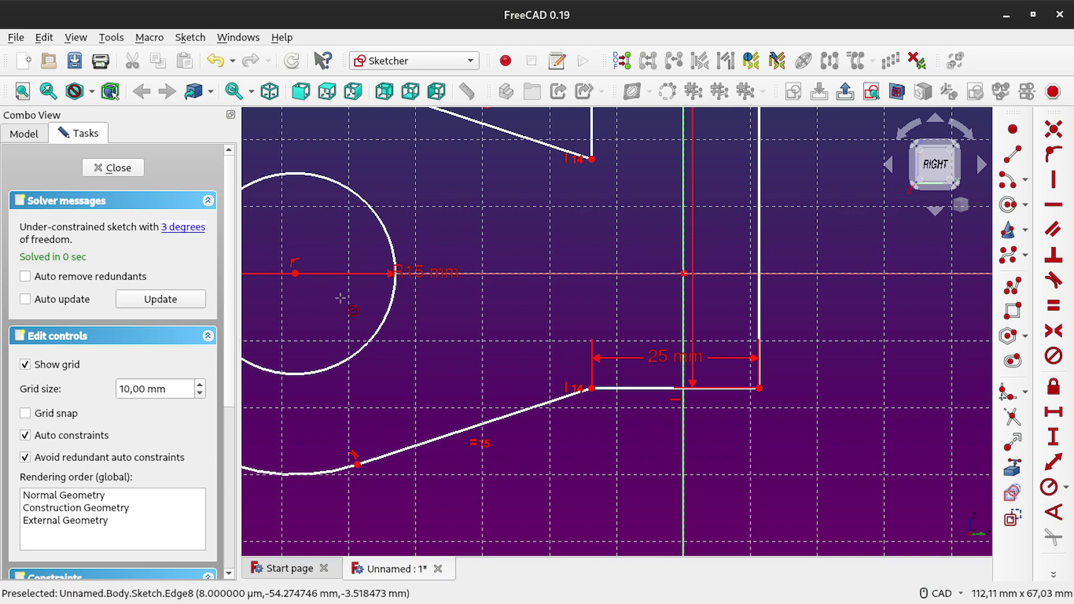
Step: Move the junction of the upper sloped line and the vertical edge upward so the arm tapers toward its rounded end
scroll(538, 273, "down", 5)
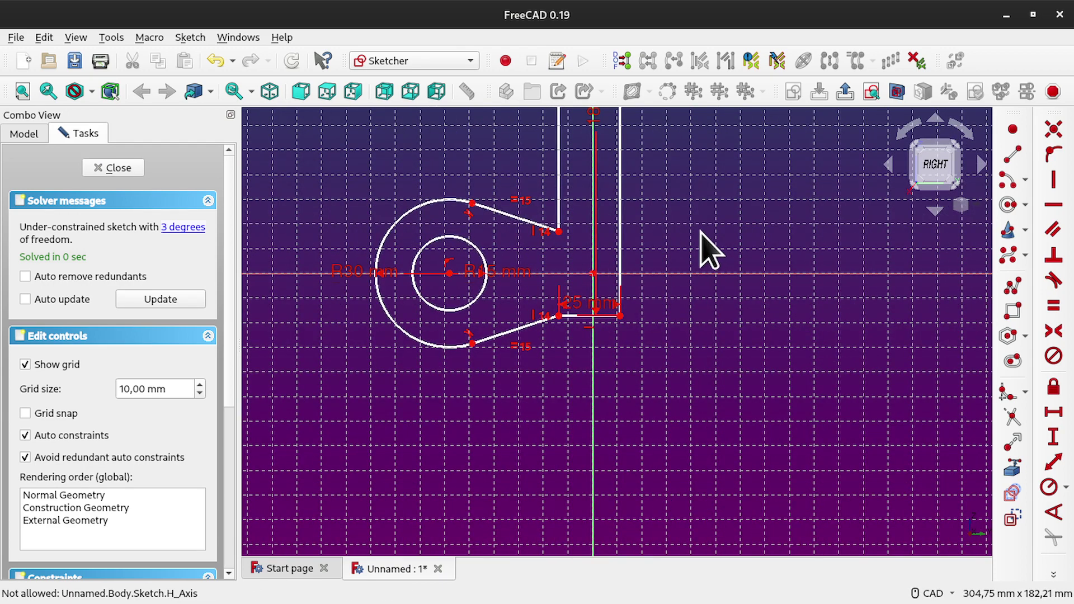
scroll(710, 241, "down", 2)
mouse_move(714, 229)
middle_mouse_down()
mouse_move(712, 211)
mouse_move(694, 280)
middle_mouse_up()
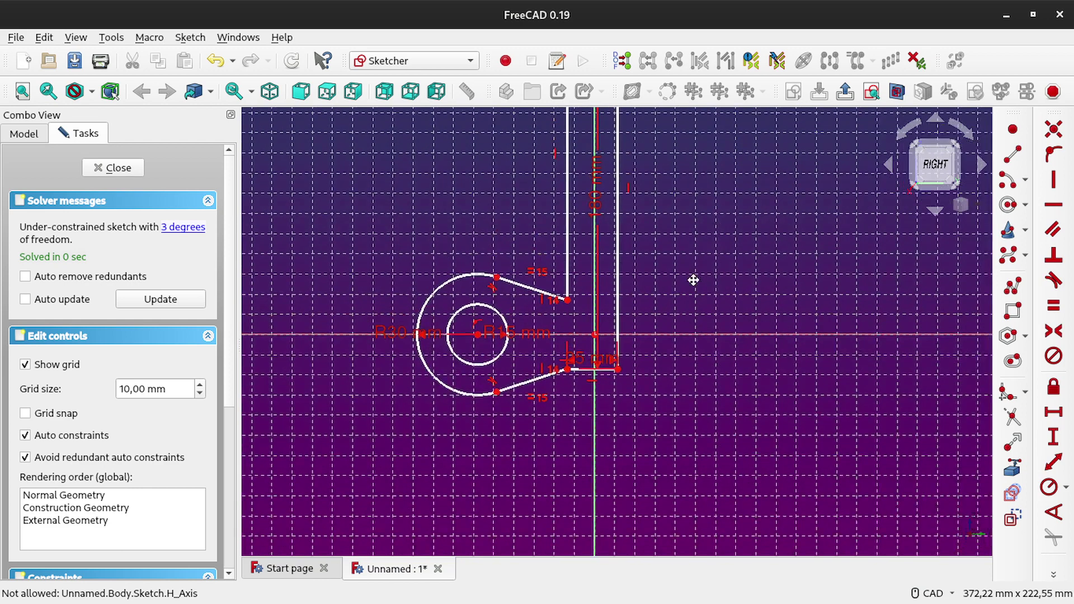
left_click_drag(568, 300, 575, 222)
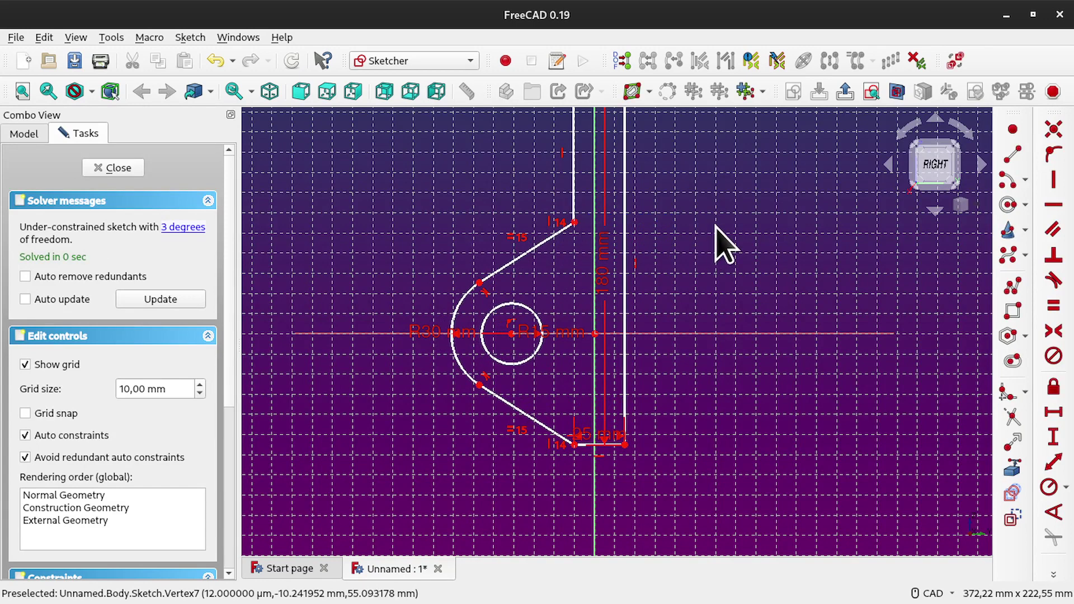
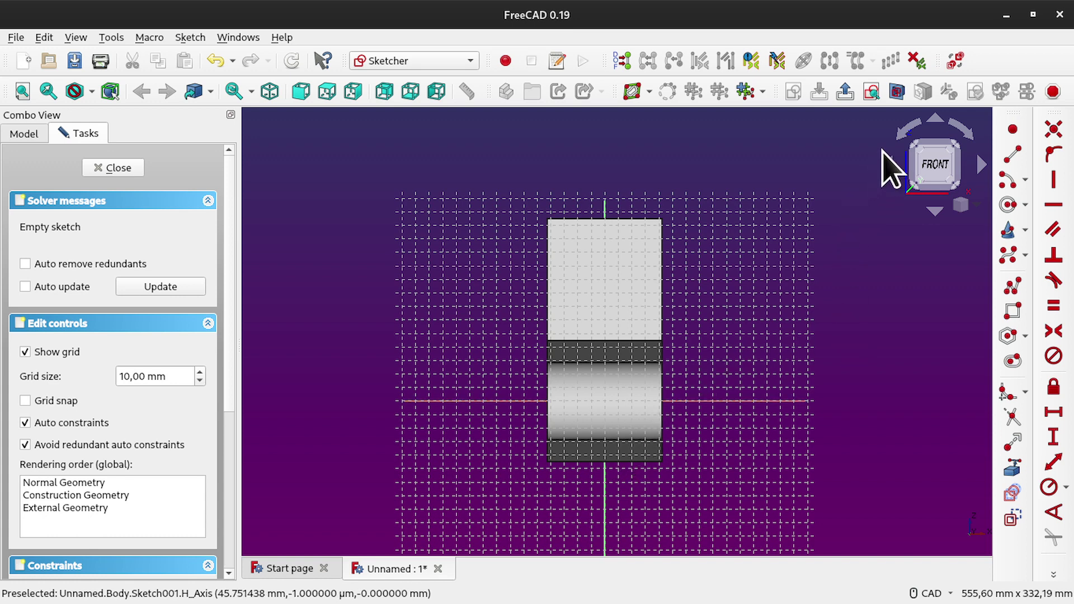
Step: Section the view at the new front sketch's plane and draw a rectangle about 43 mm wide that extends below the body
left_click(898, 94)
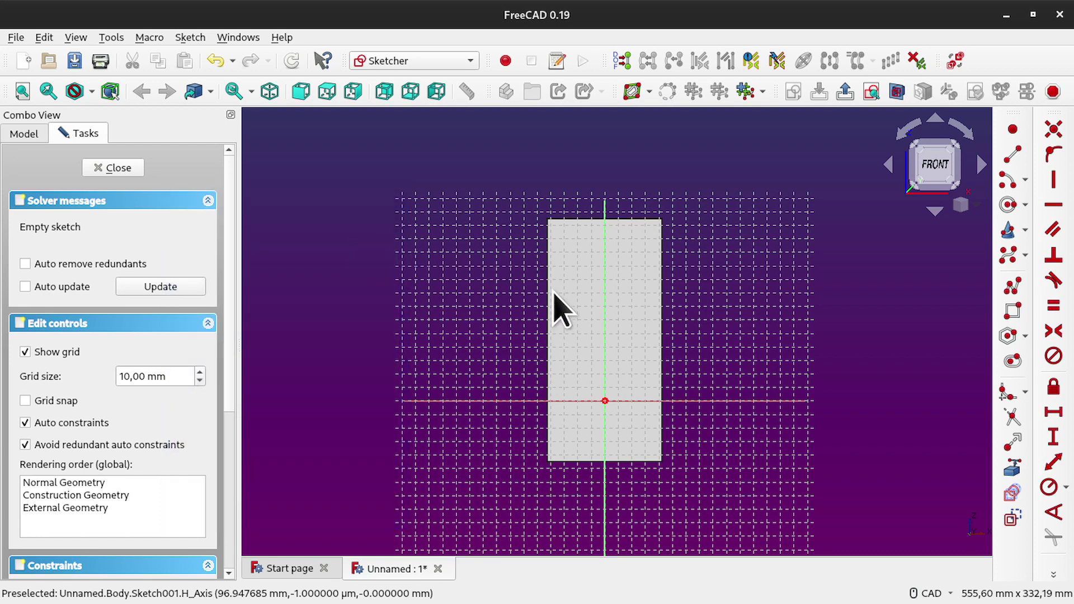
left_click(1012, 310)
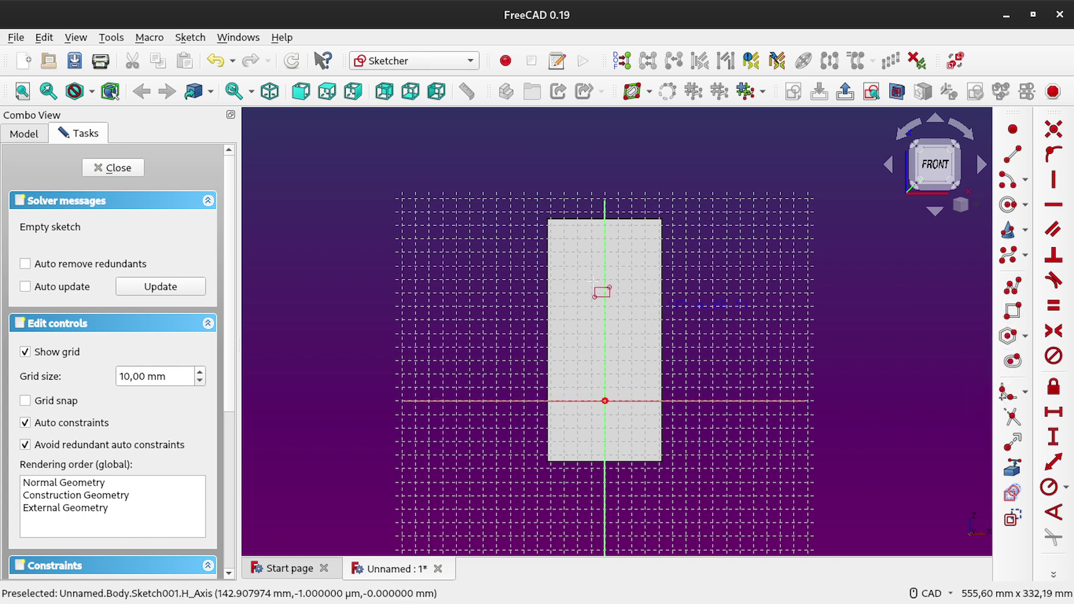
left_click(579, 239)
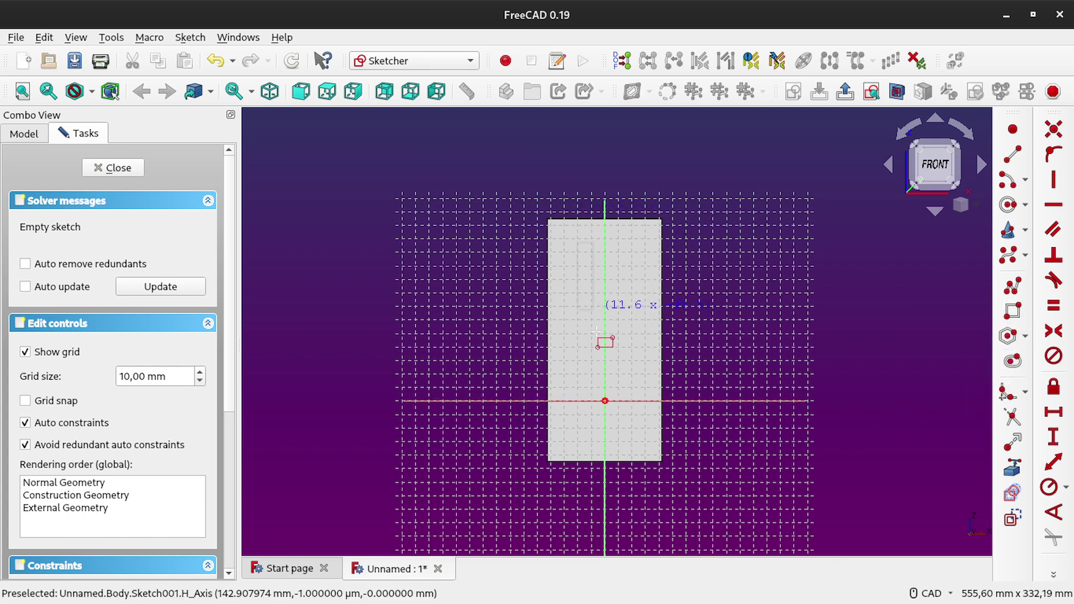
left_click(636, 506)
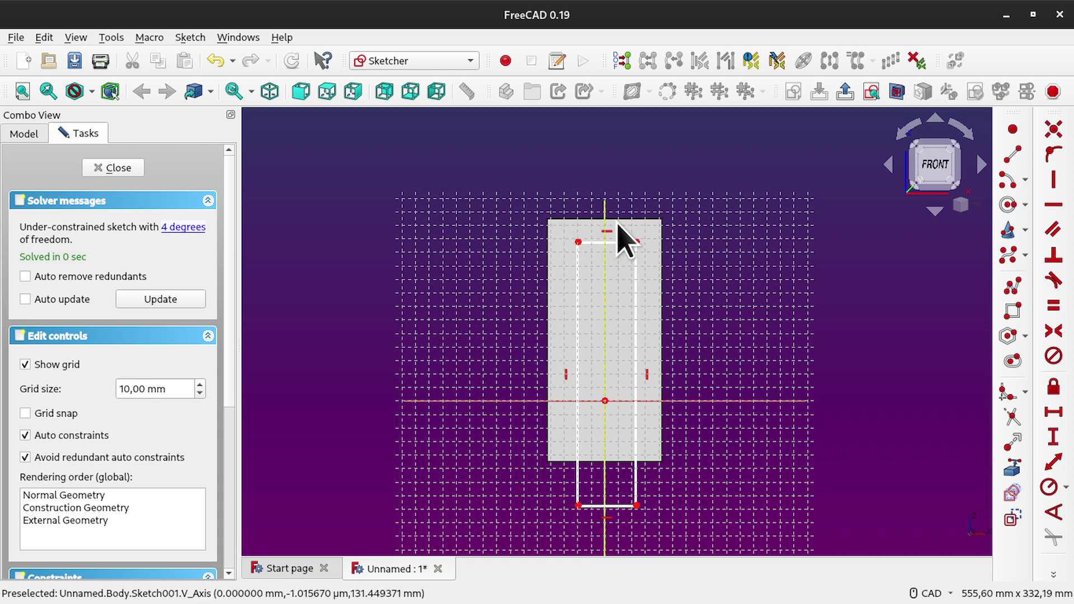
Step: Link the body's top and bottom edges as external geometry and constrain the rectangle's upper-right corner onto the top edge
left_click(1012, 469)
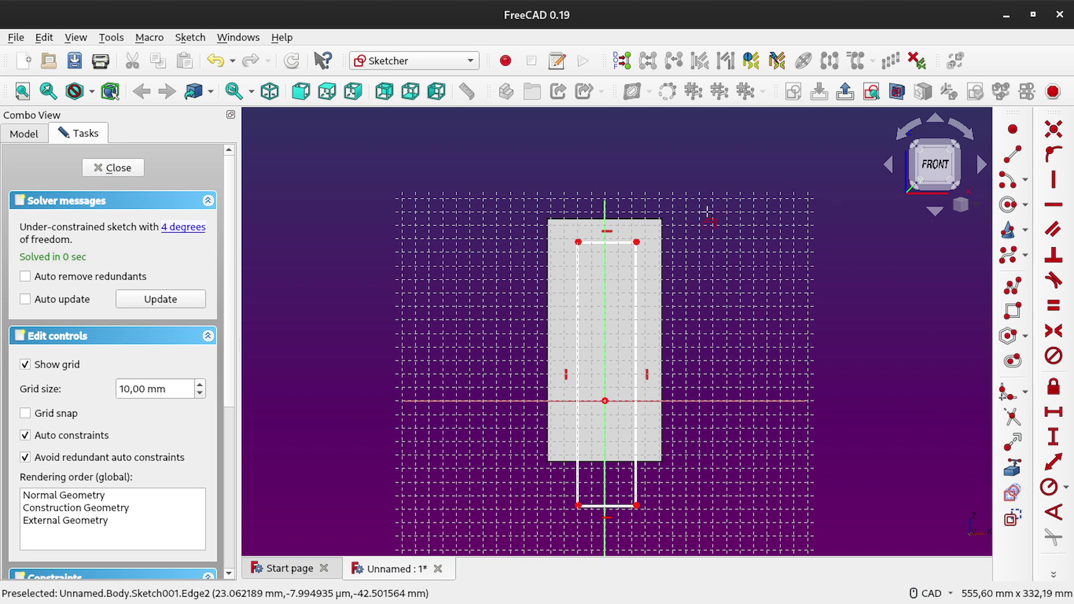
left_click(632, 216)
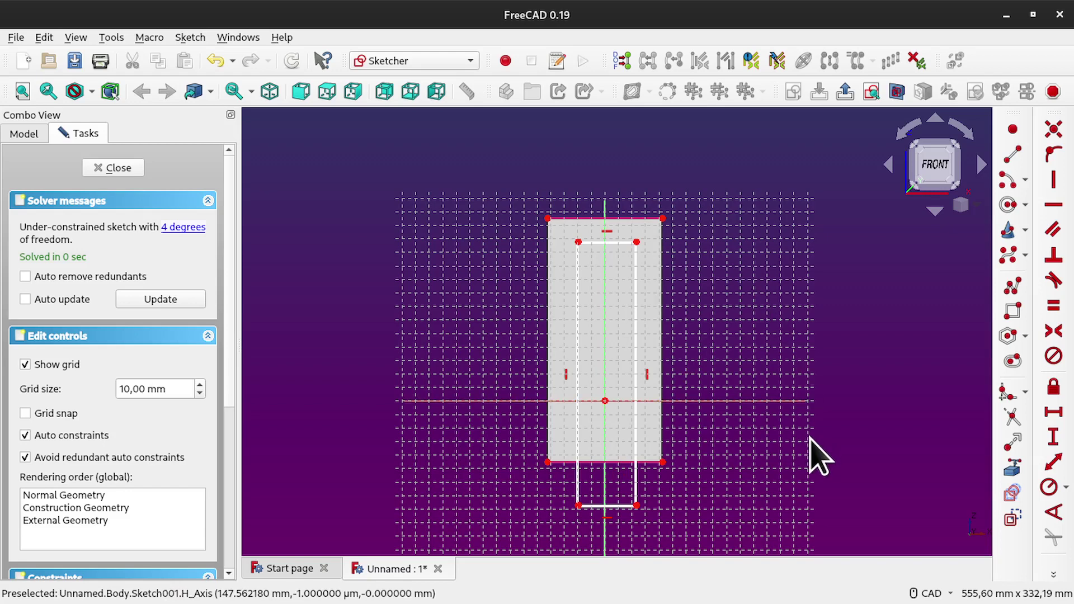
left_click(636, 243)
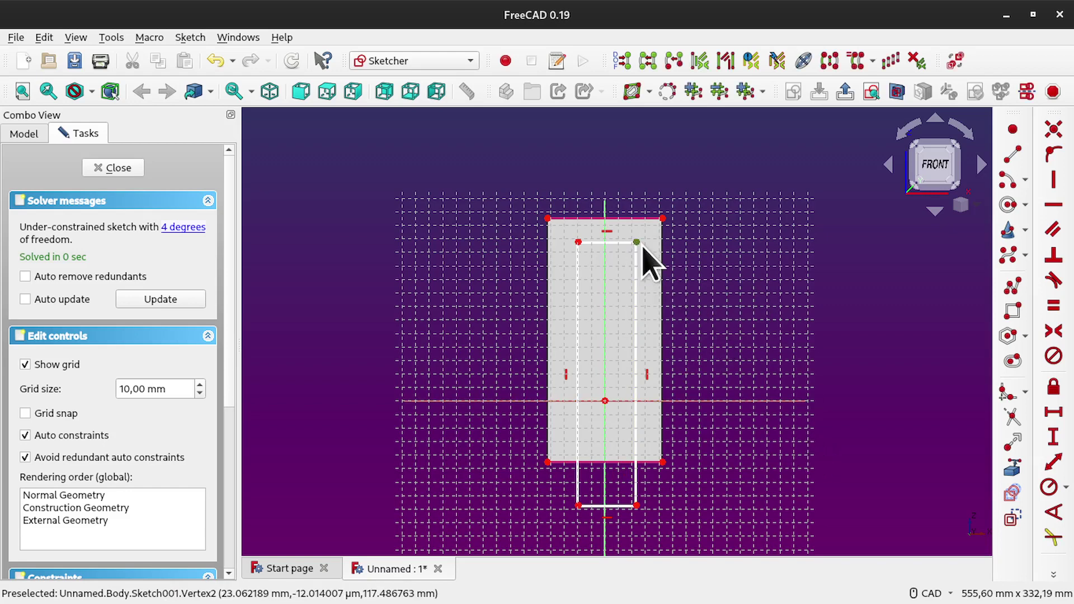
left_click(636, 218)
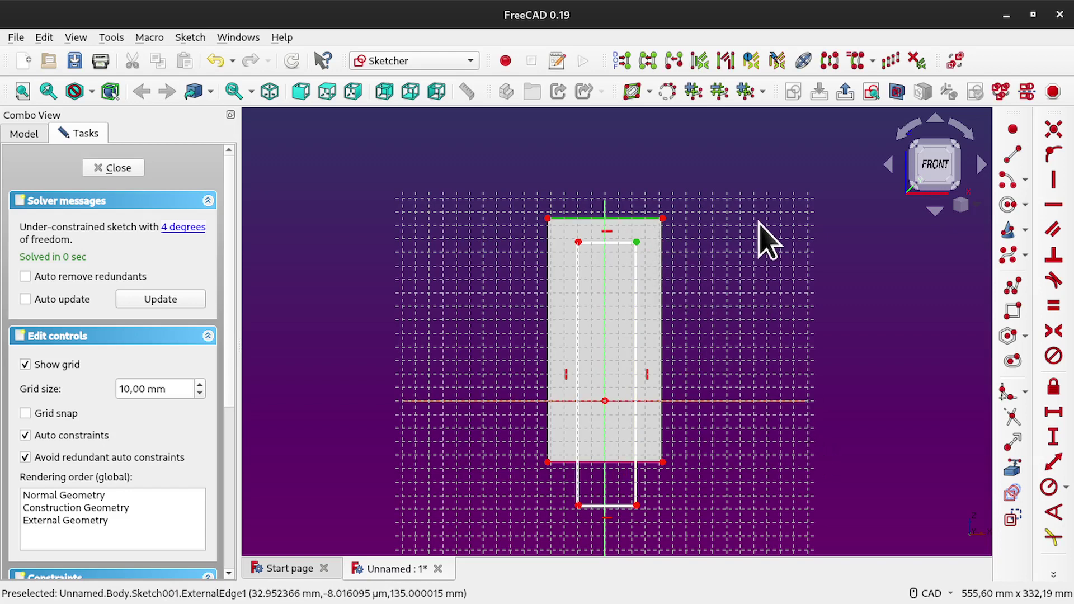
left_click(1051, 153)
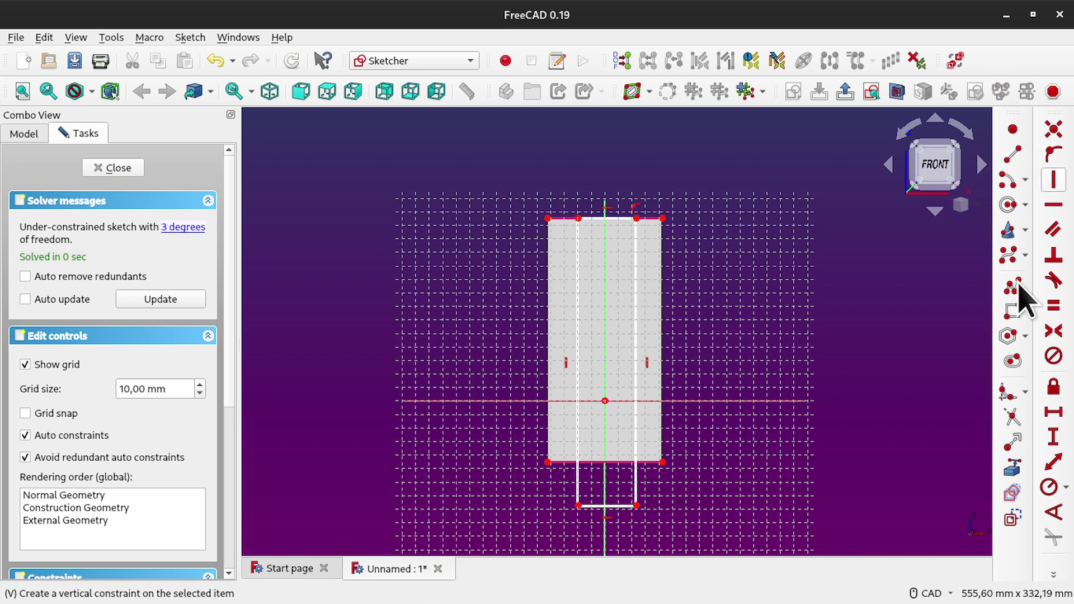
Step: Constrain the rectangle's lower-left corner onto the body's bottom edge with a point-on-object constraint
left_click(578, 505)
left_click(564, 463)
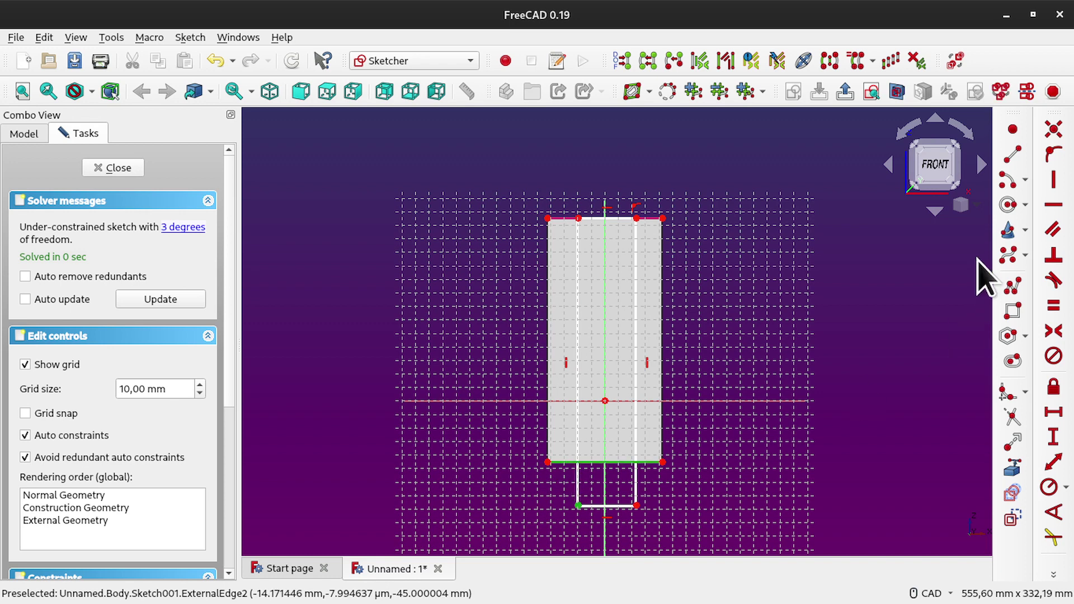
left_click(1051, 154)
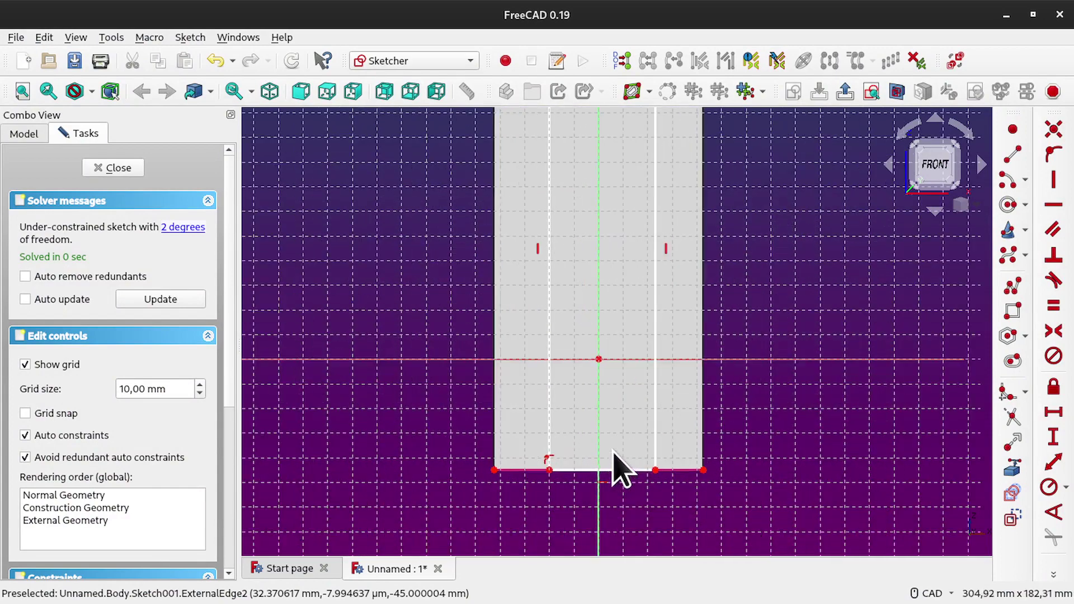
Step: Constrain the horizontal length of the rectangle's lower edge to 45 mm and place the dimension below the body
scroll(616, 469, "up", 3)
left_click_drag(612, 471, 615, 472)
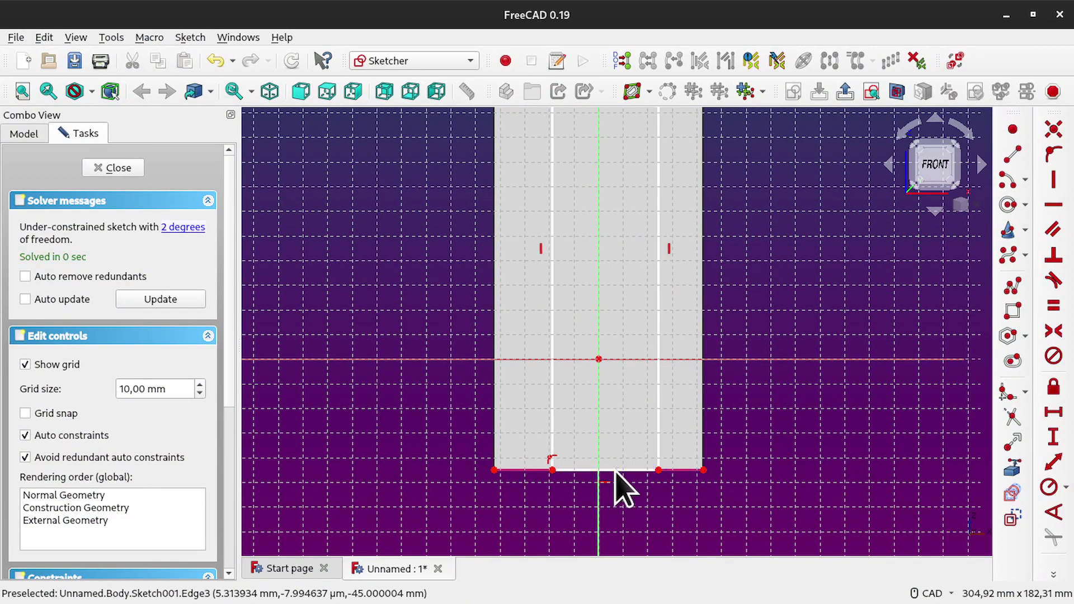
left_click(618, 470)
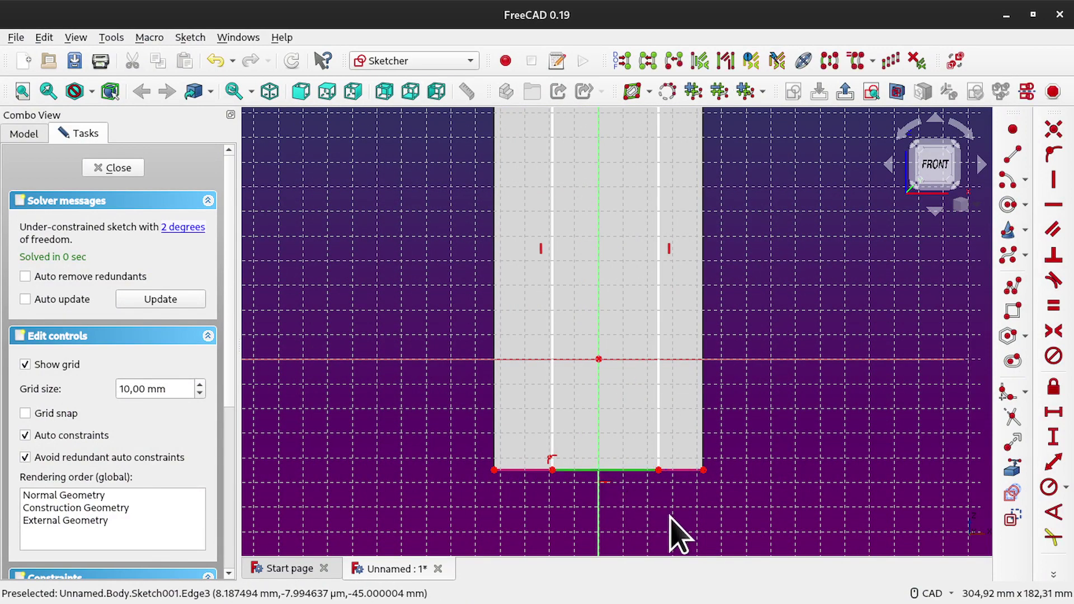
left_click(1051, 413)
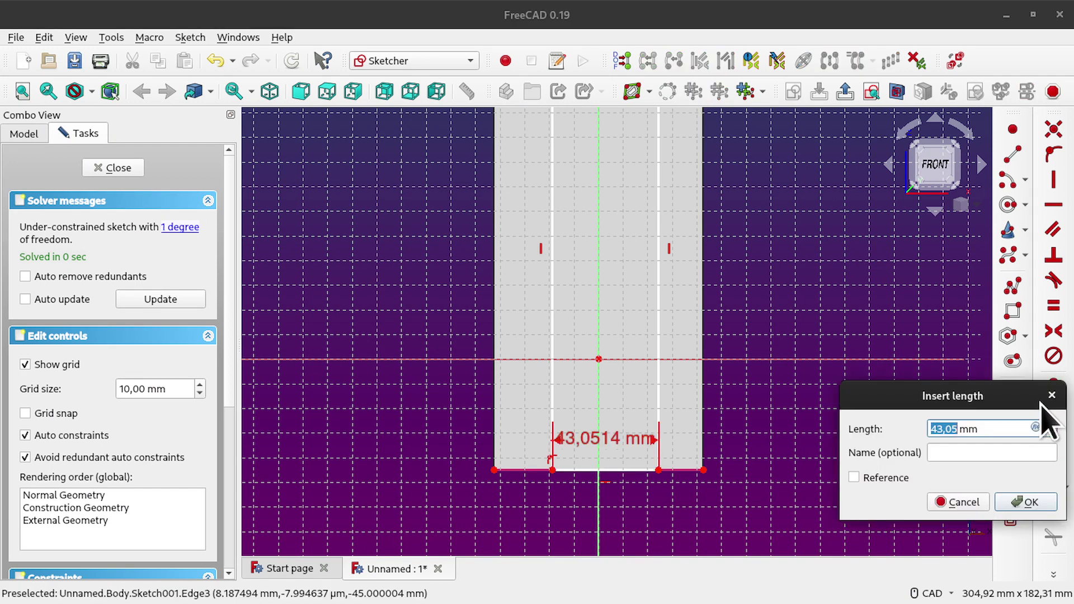
key("Return")
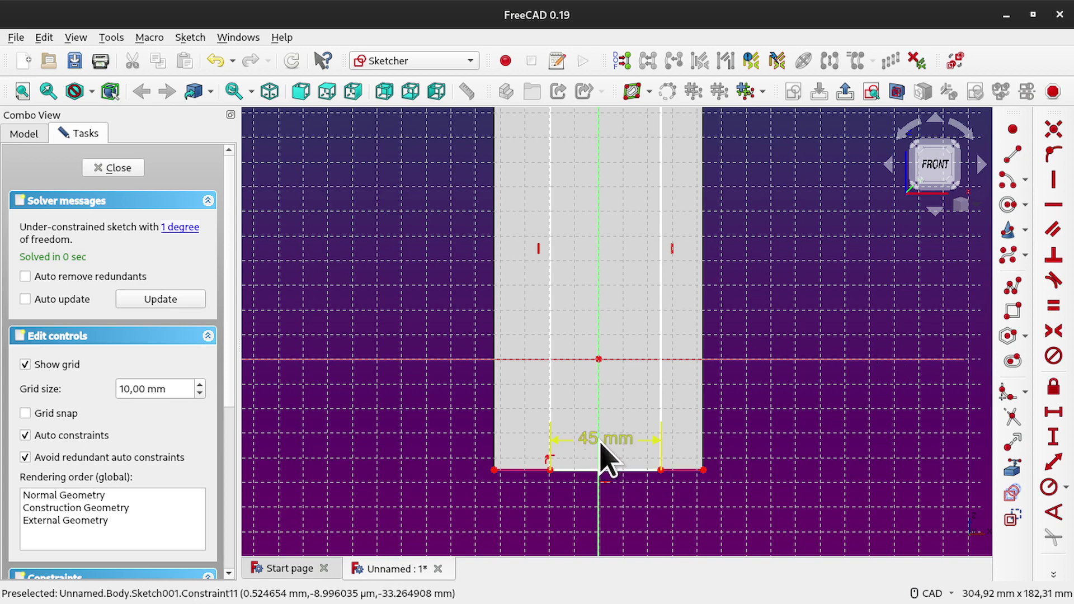
left_click_drag(606, 452, 628, 532)
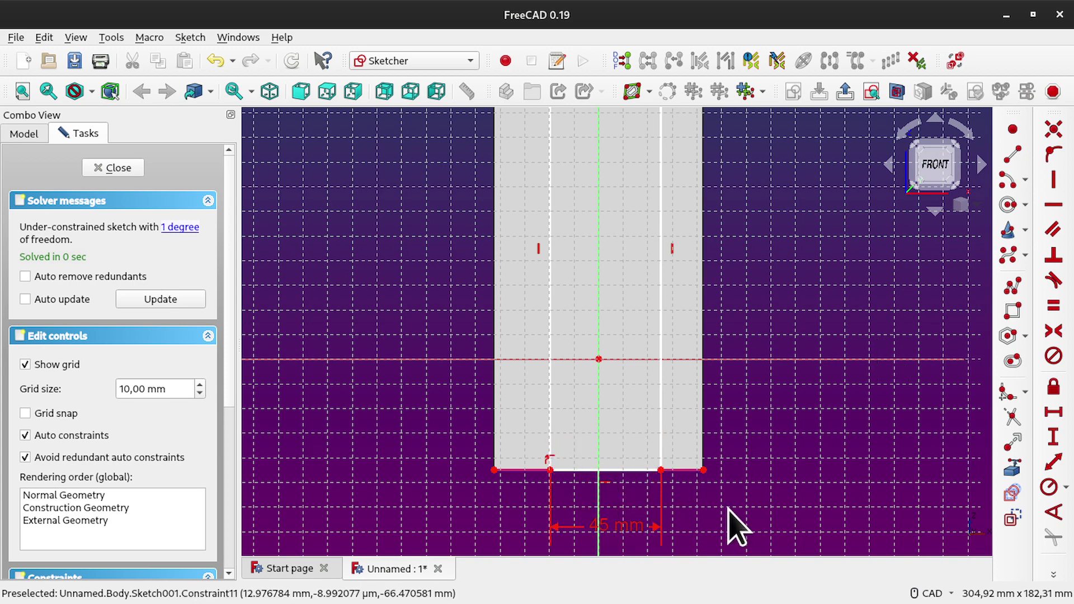
Step: Delete the horizontal constraint from the rectangle's lower edge
scroll(690, 359, "down", 2)
scroll(666, 395, "up", 4)
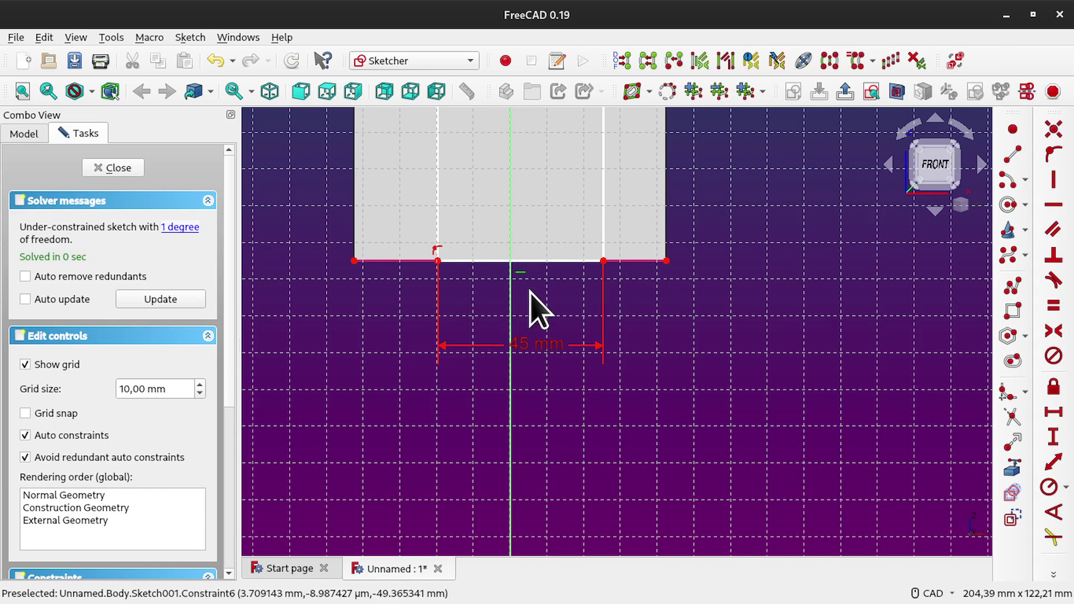
left_click(521, 273)
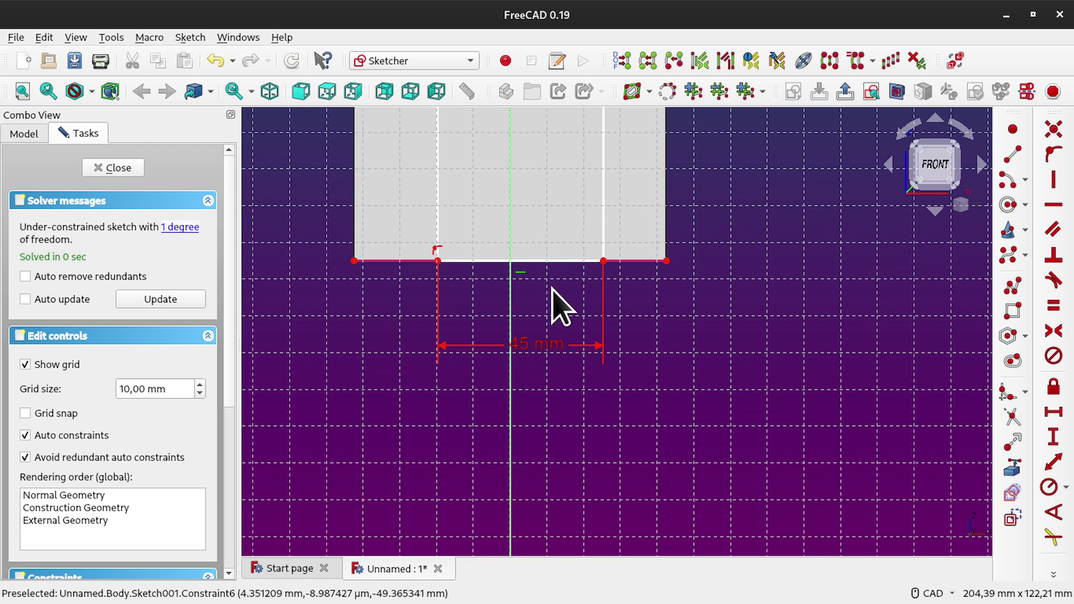
key("Delete")
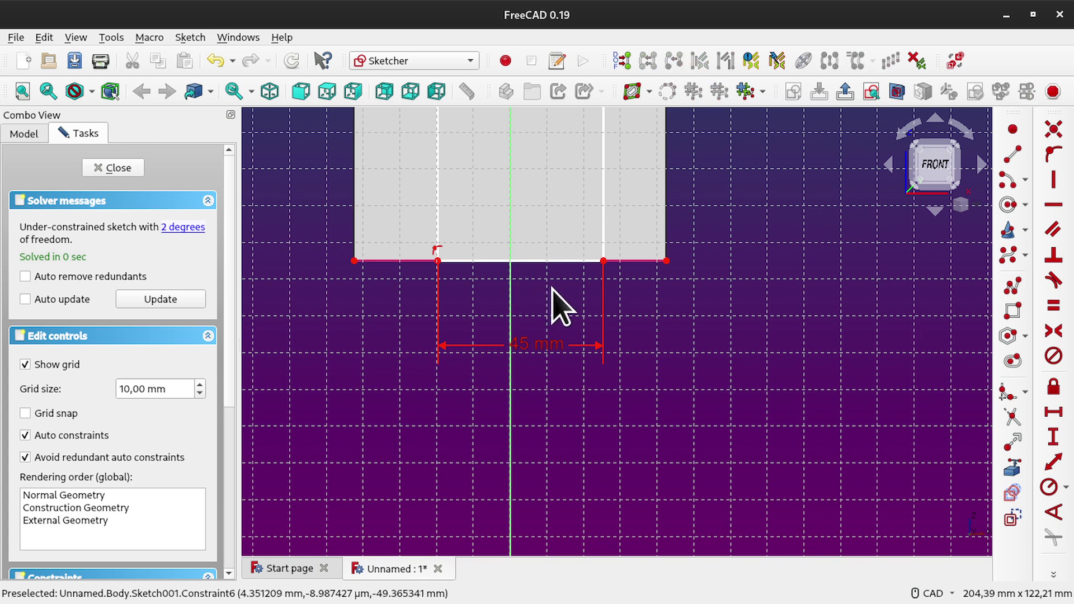
Step: Constrain the rectangle's two lower corners symmetrically about the vertical axis
left_click(602, 261)
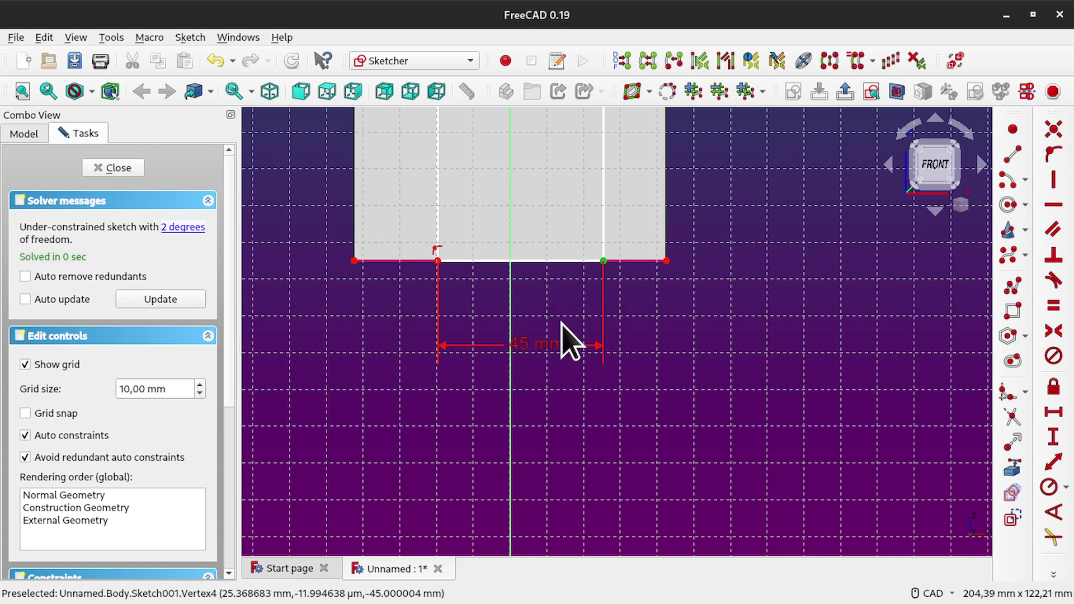
left_click(437, 262)
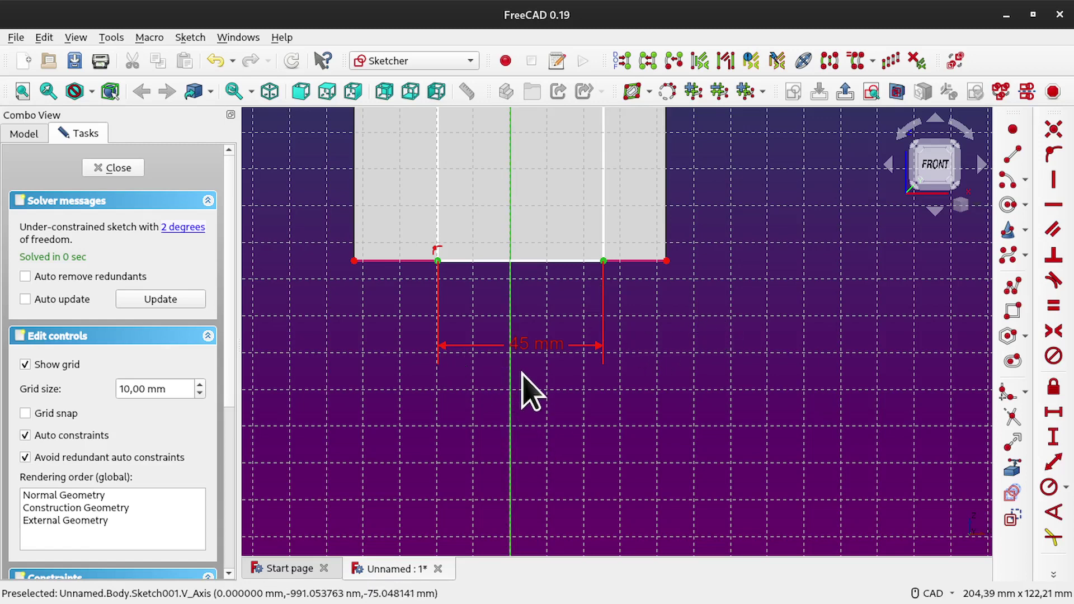
left_click(1054, 332)
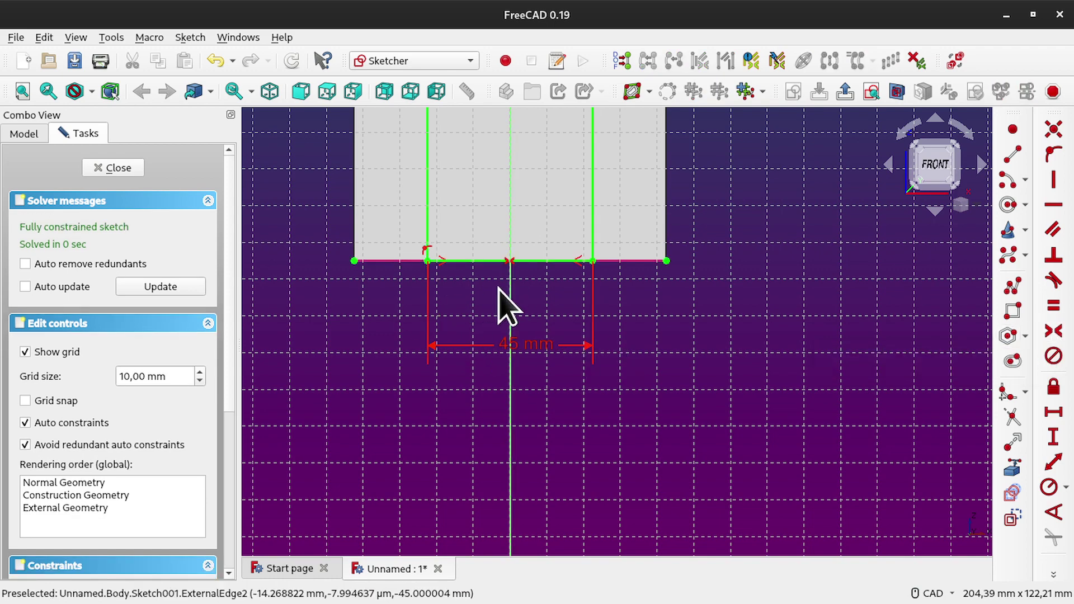
scroll(747, 260, "down", 1)
mouse_move(748, 213)
middle_mouse_down()
mouse_move(733, 400)
mouse_move(755, 318)
mouse_move(740, 400)
middle_mouse_up()
scroll(739, 376, "down", 1)
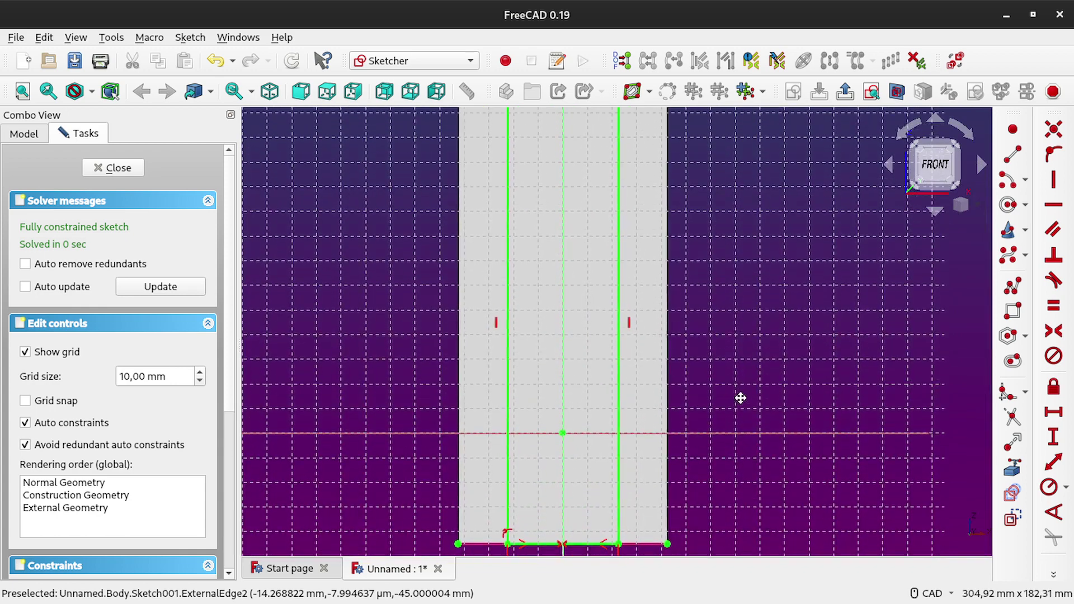
Step: Close the rectangle sketch and pad it 10 mm in the reversed direction
scroll(740, 377, "down", 1)
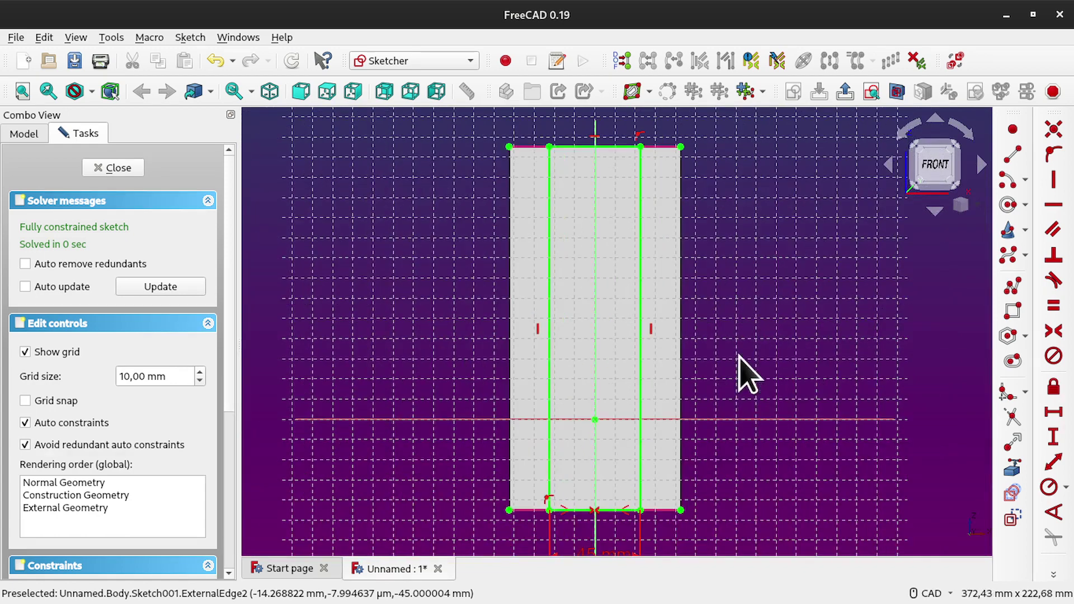
left_click(115, 167)
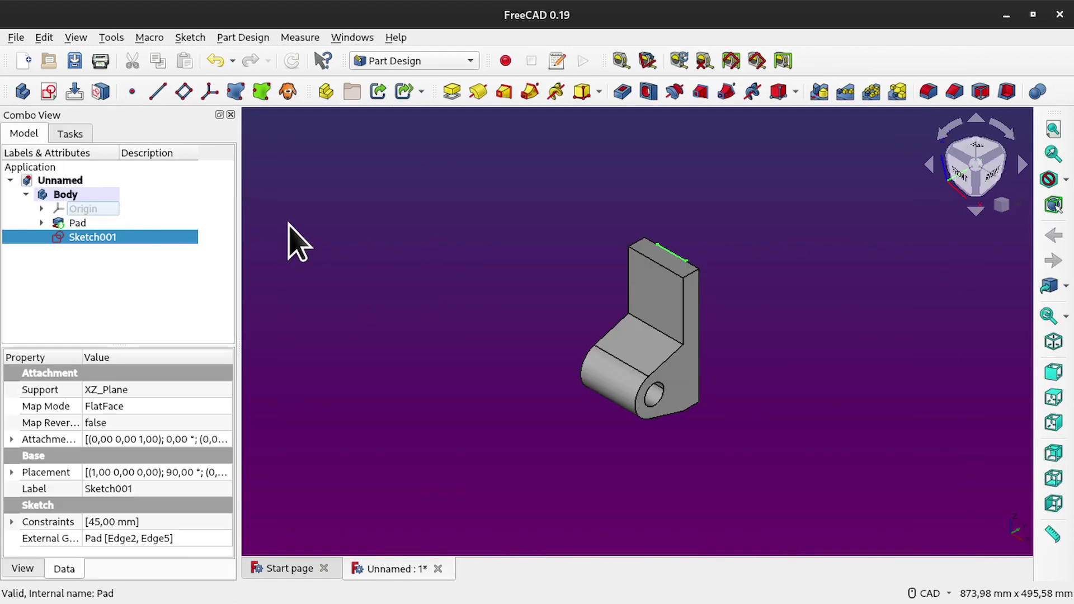
left_click(452, 92)
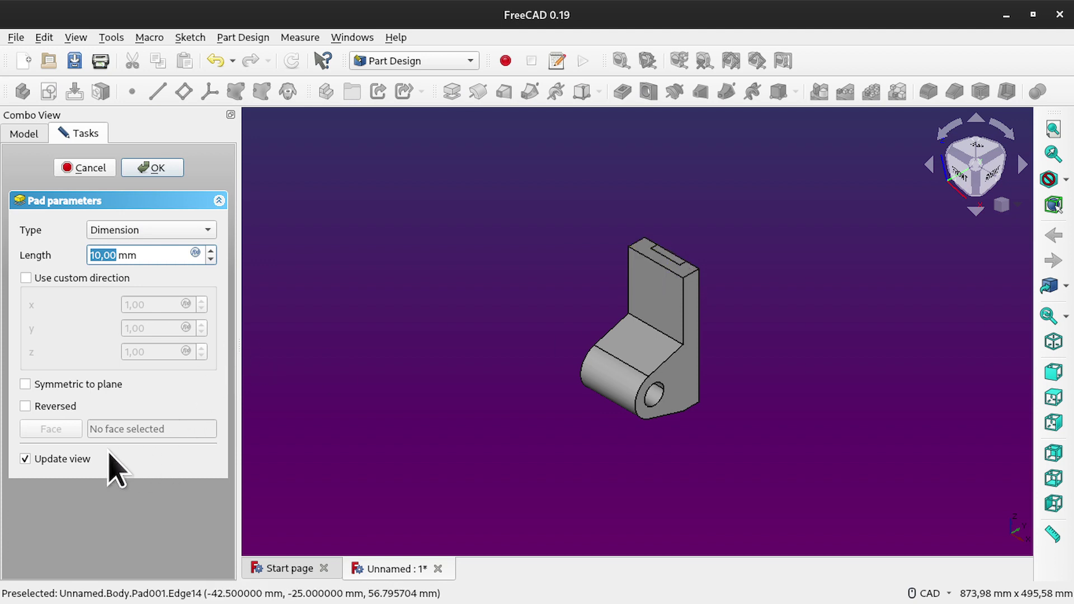
left_click(26, 406)
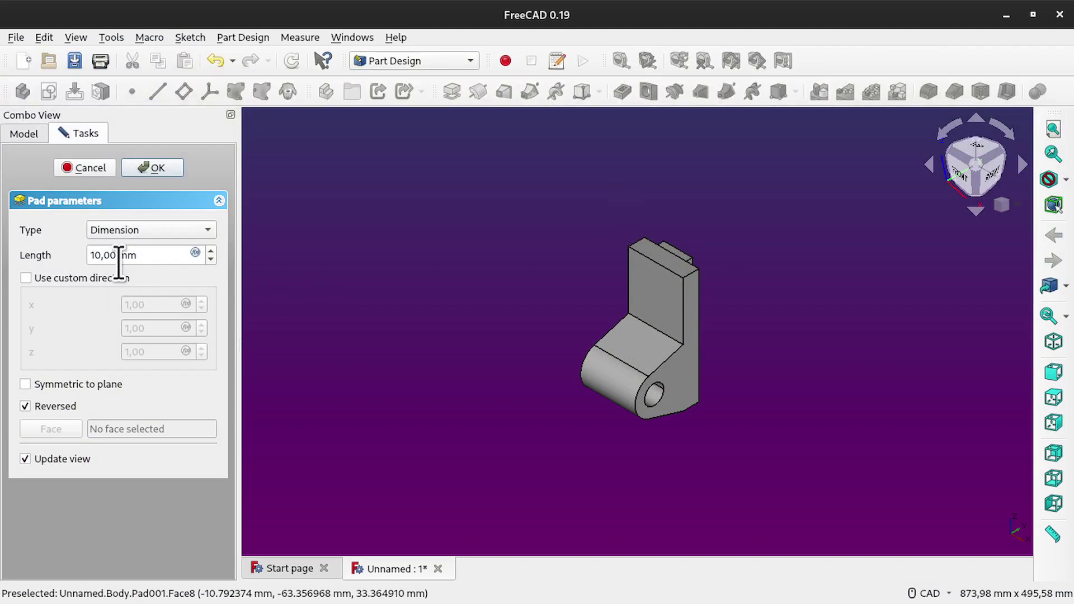
left_click(153, 168)
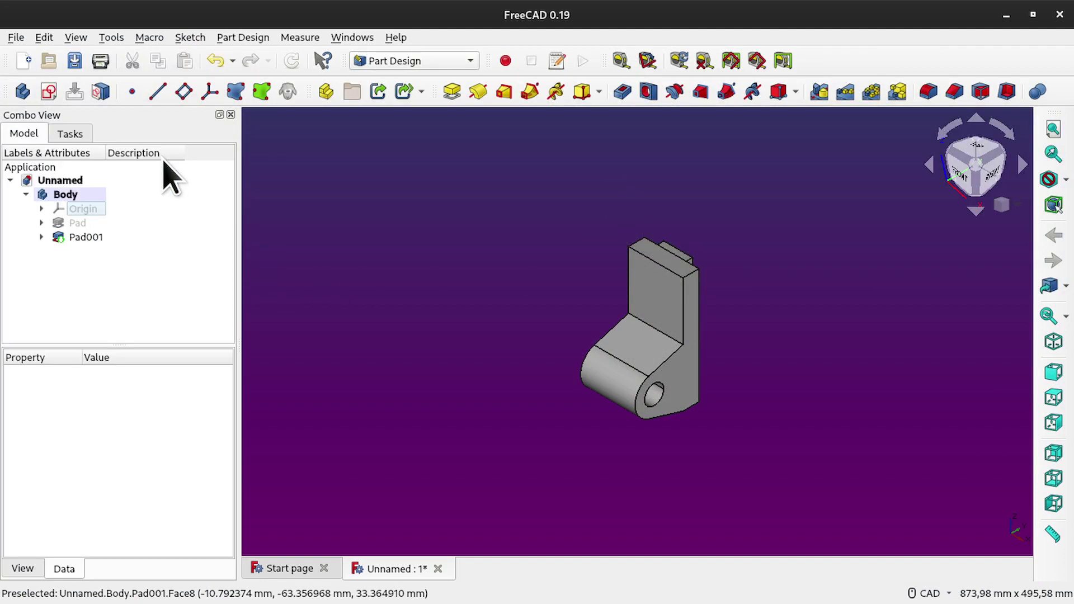
Step: Create a new sketch on the XZ base plane
middle_click_drag(735, 290, 745, 310)
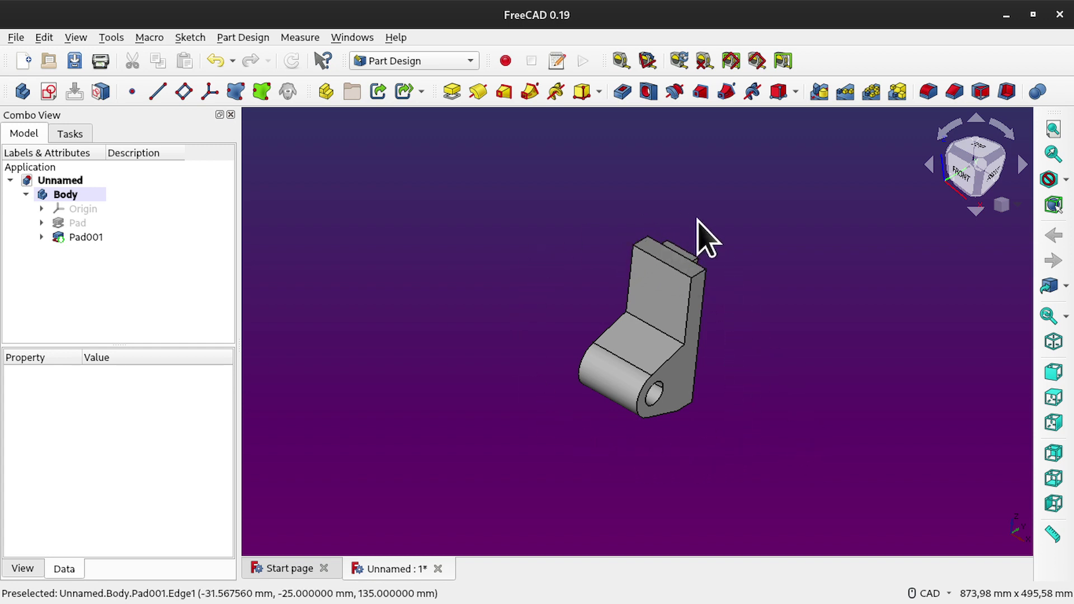
left_click(49, 91)
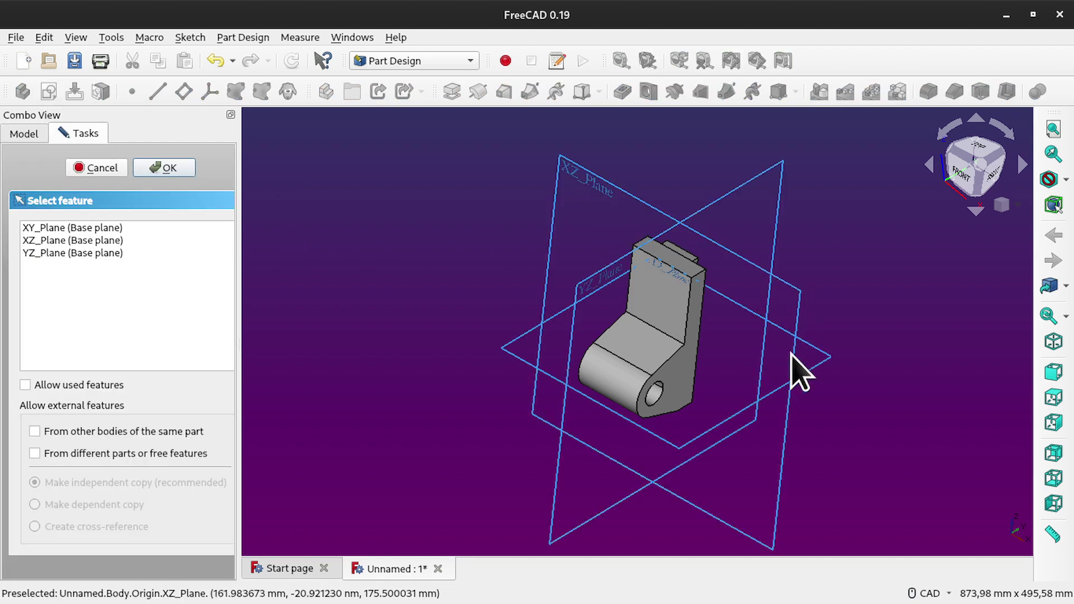
left_click(603, 181)
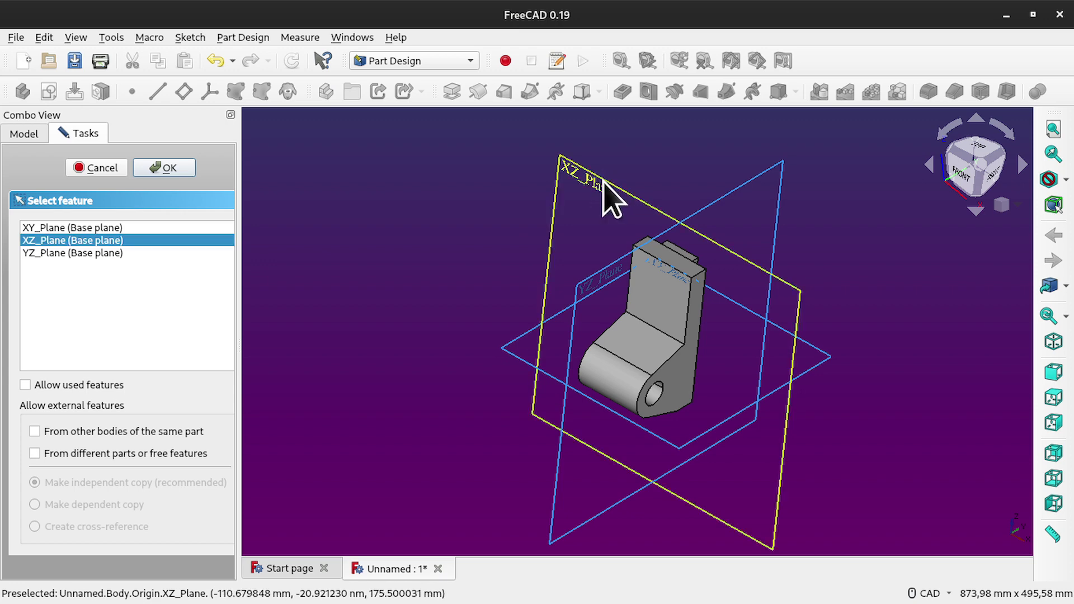
left_click(164, 165)
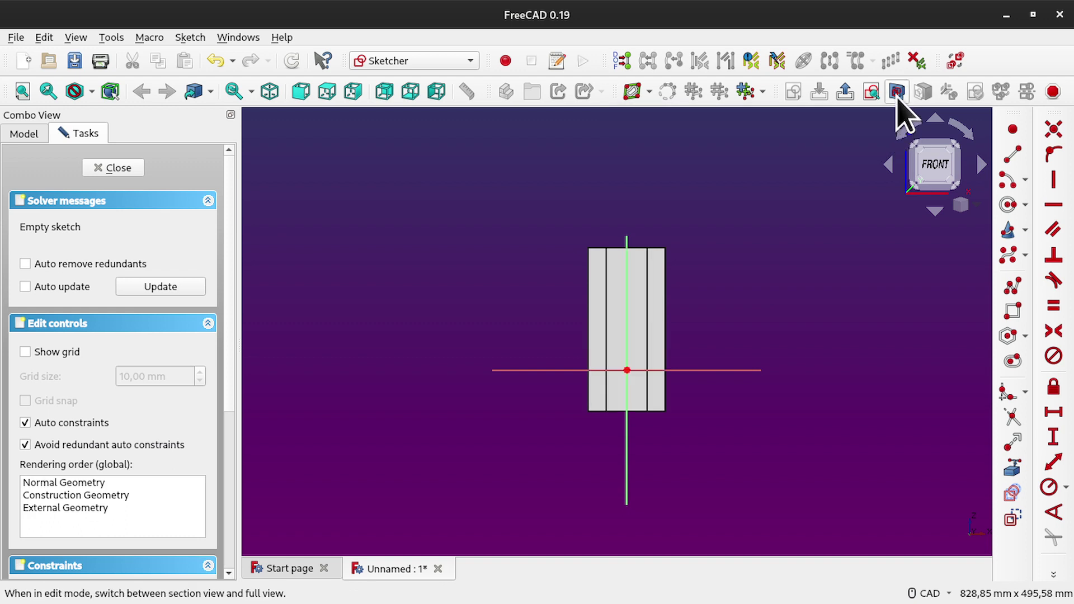
Step: Sketch a circle of about 11 mm radius centred on the vertical axis near the upper end of the body
scroll(711, 324, "up", 3)
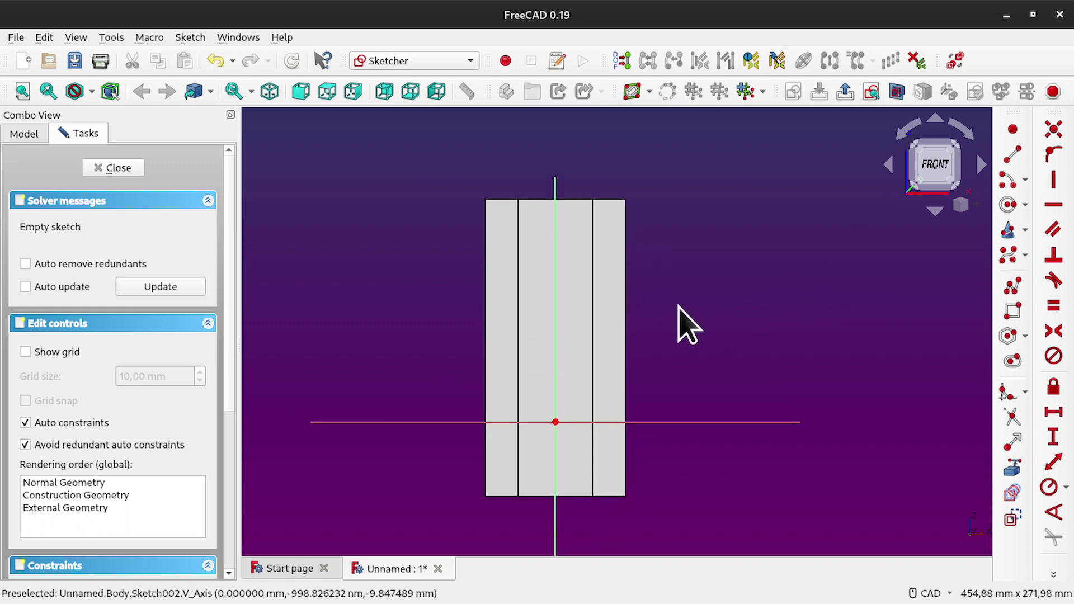
middle_click_drag(678, 306, 761, 324)
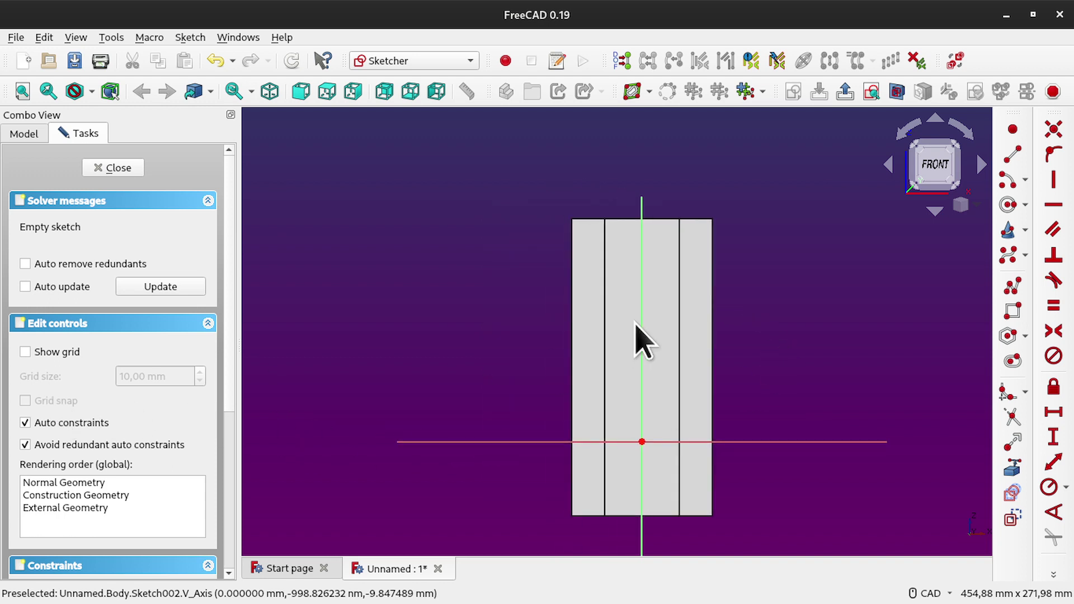
left_click(1007, 205)
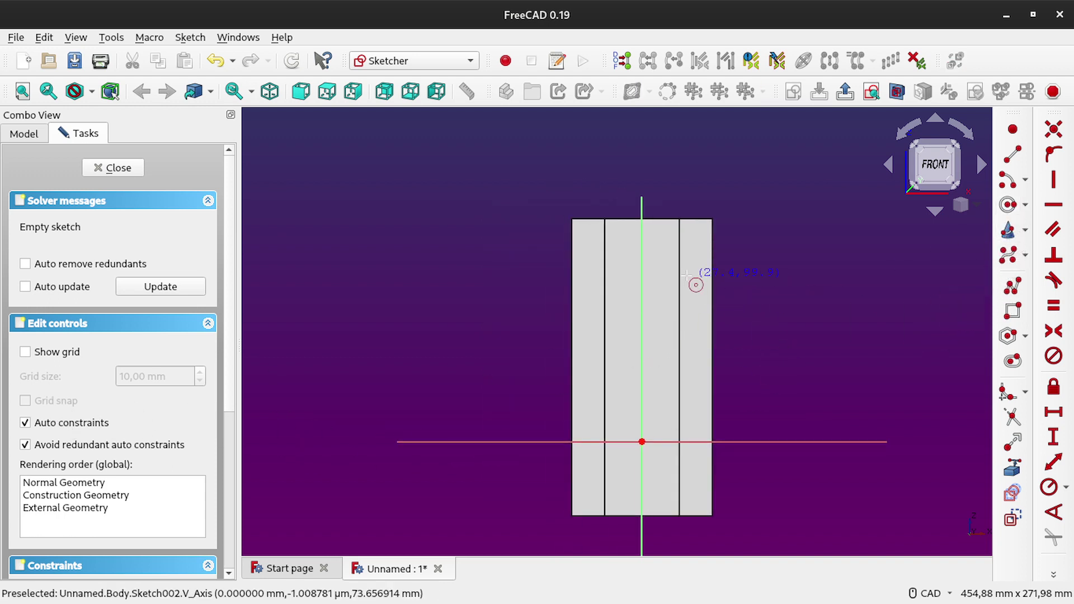
left_click(641, 269)
left_click(655, 278)
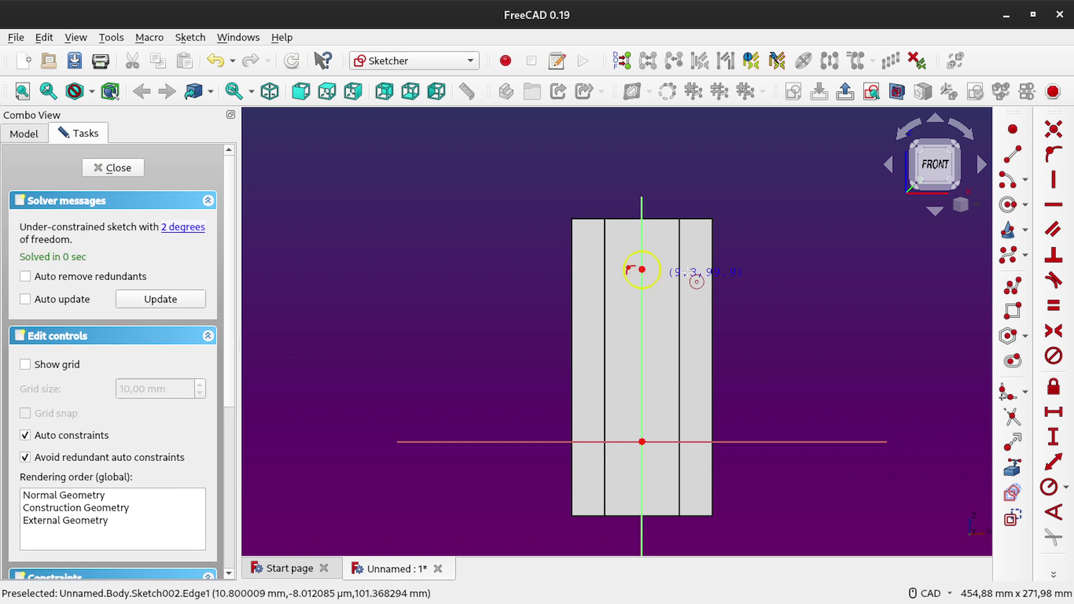
right_click(802, 249)
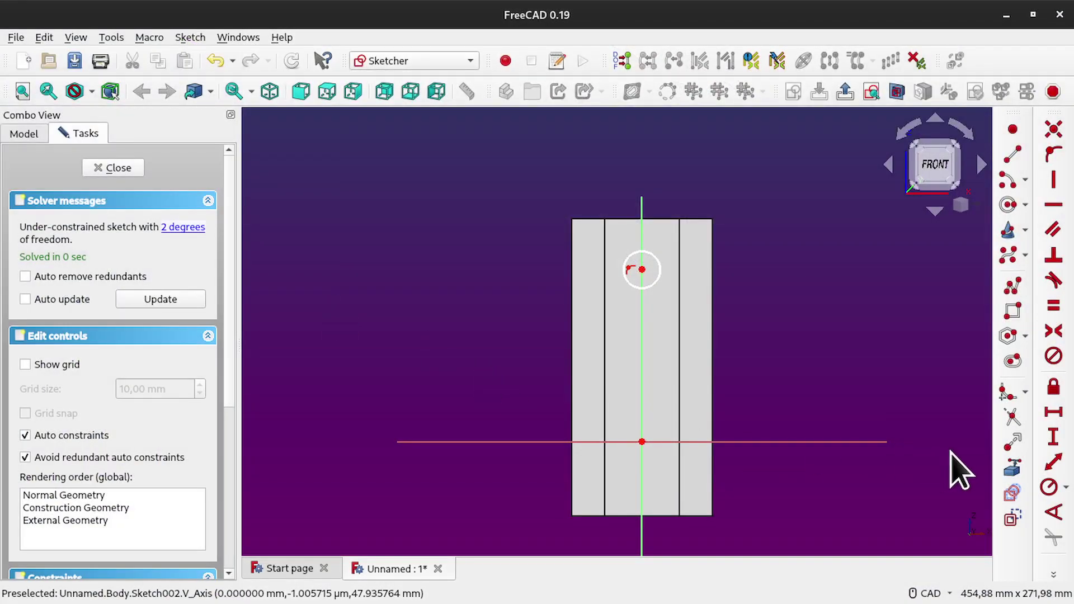
Step: Constrain the circle's radius to 10 mm
left_click(1048, 486)
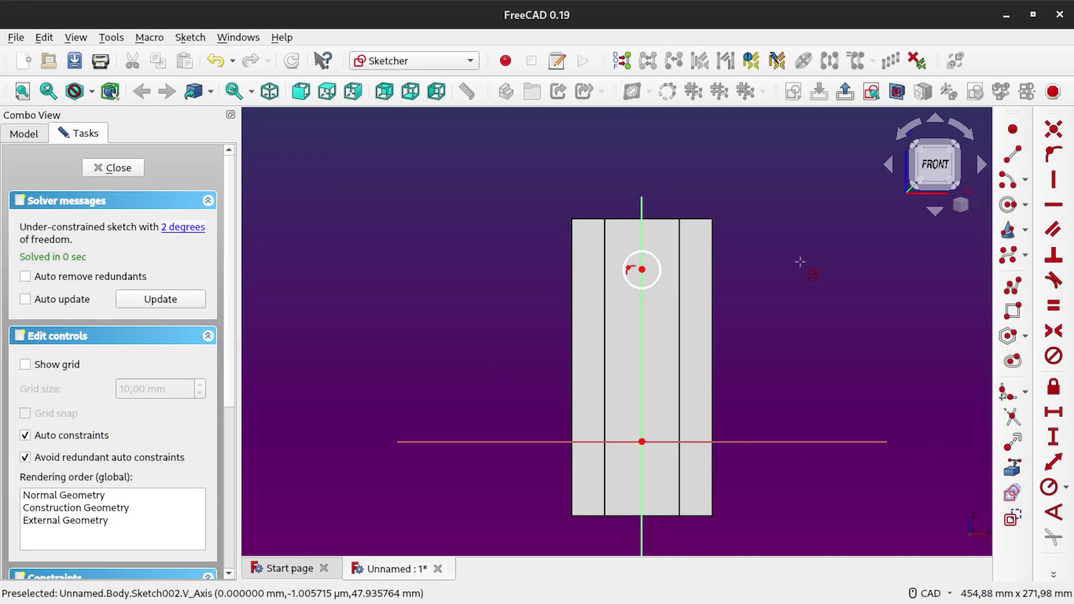
left_click(650, 279)
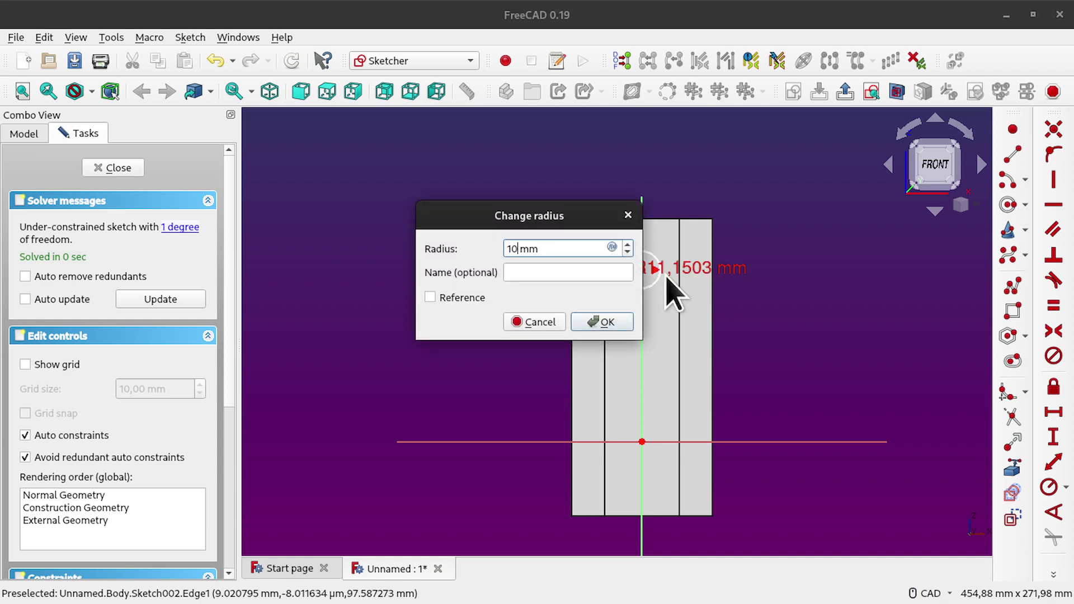
key("Return")
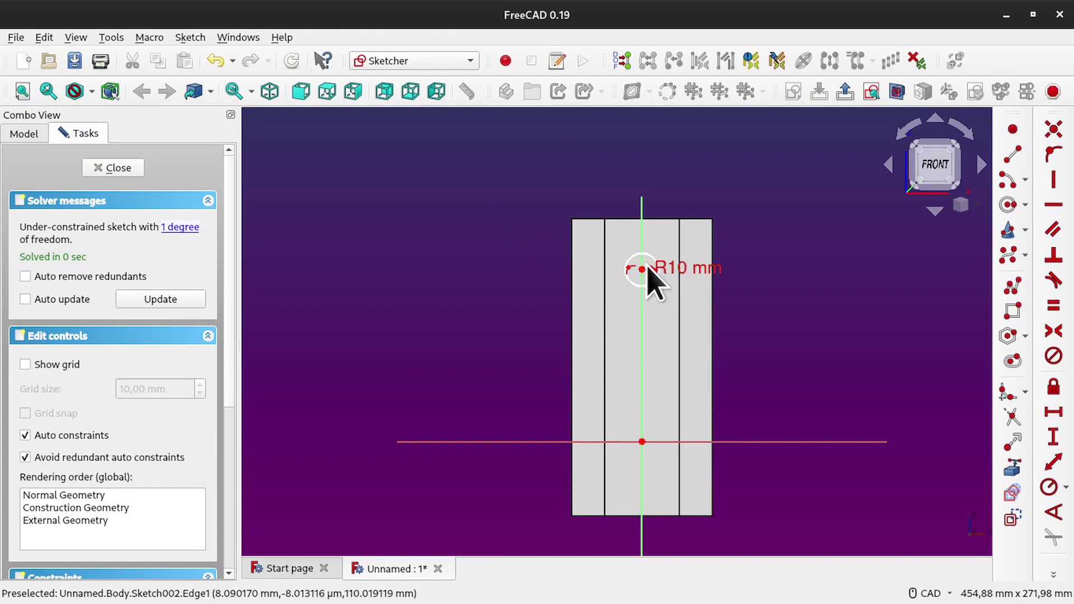
Step: Link the top edge of the narrow rear pad into the sketch as external geometry
left_click(642, 269)
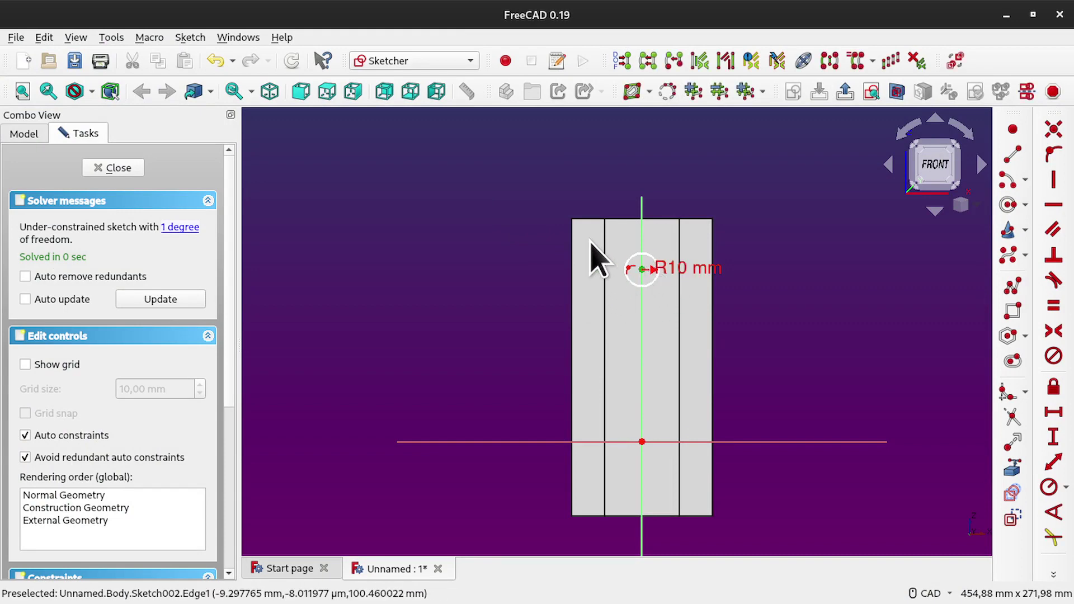
left_click(518, 162)
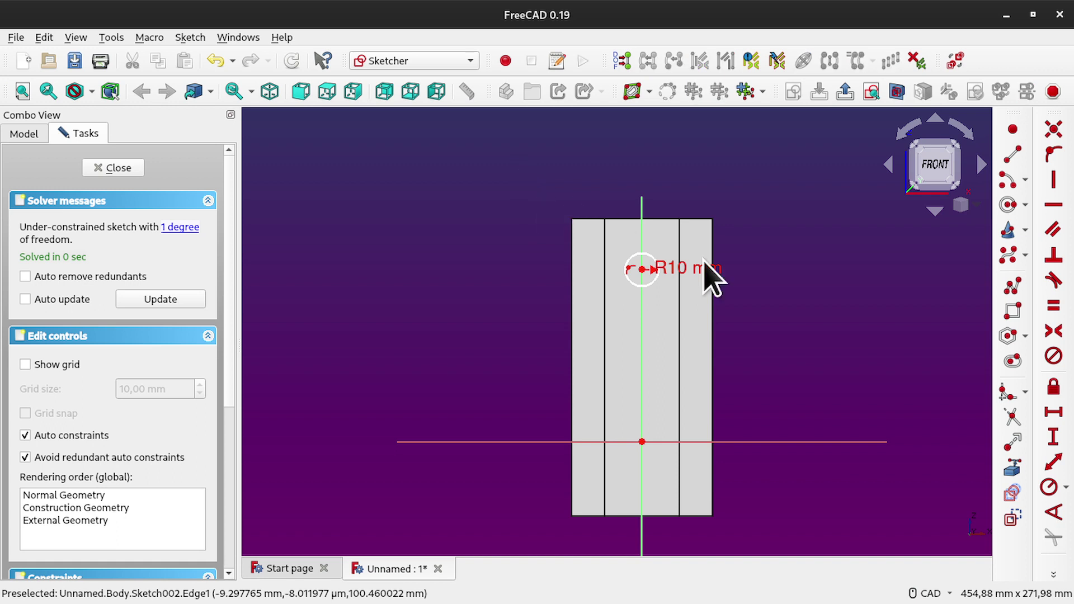
left_click(1011, 473)
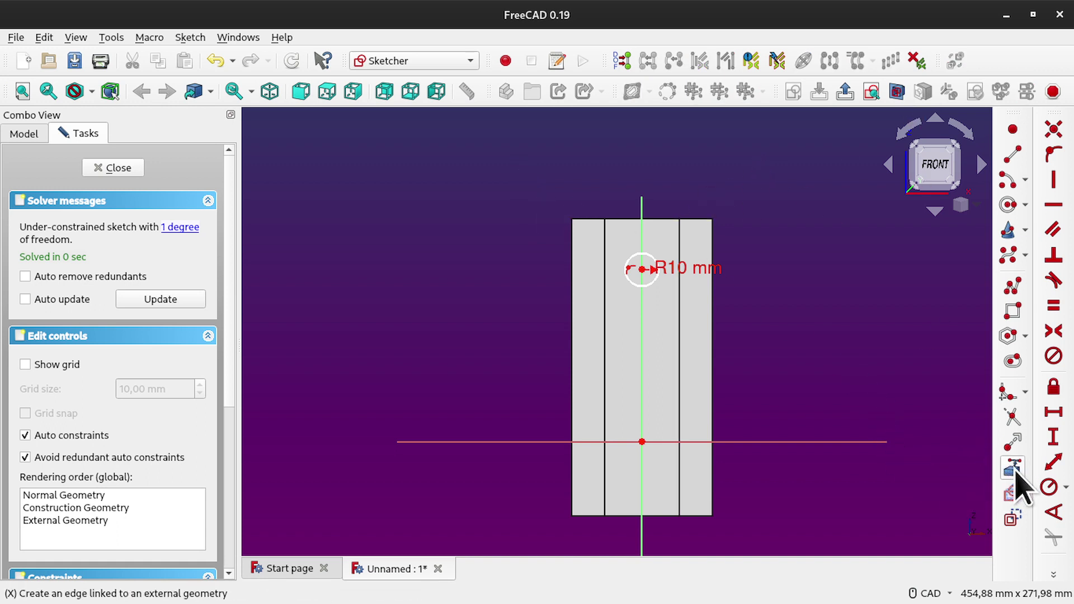
left_click(623, 219)
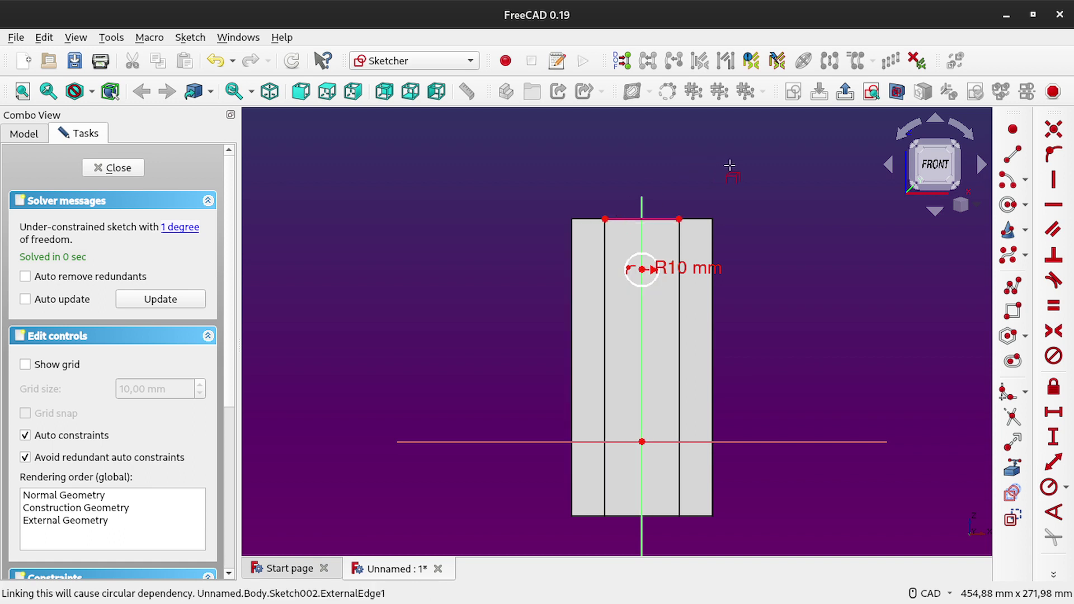
right_click(729, 165)
Step: Constrain the vertical distance between the circle's centre and the linked top edge's endpoint to 42 mm
left_click(641, 269)
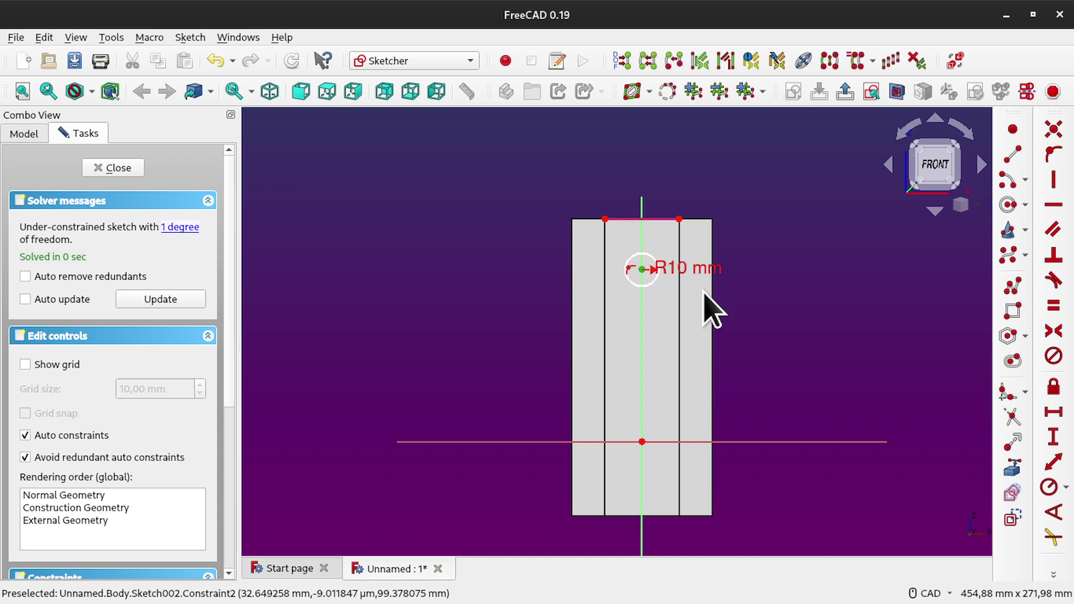
left_click(604, 219)
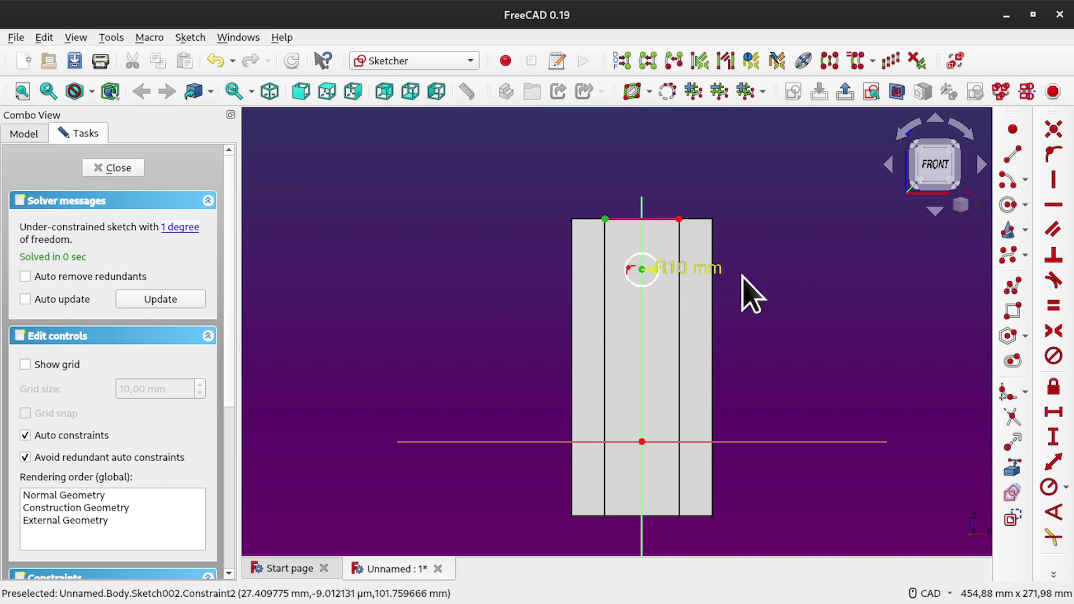
left_click(1053, 437)
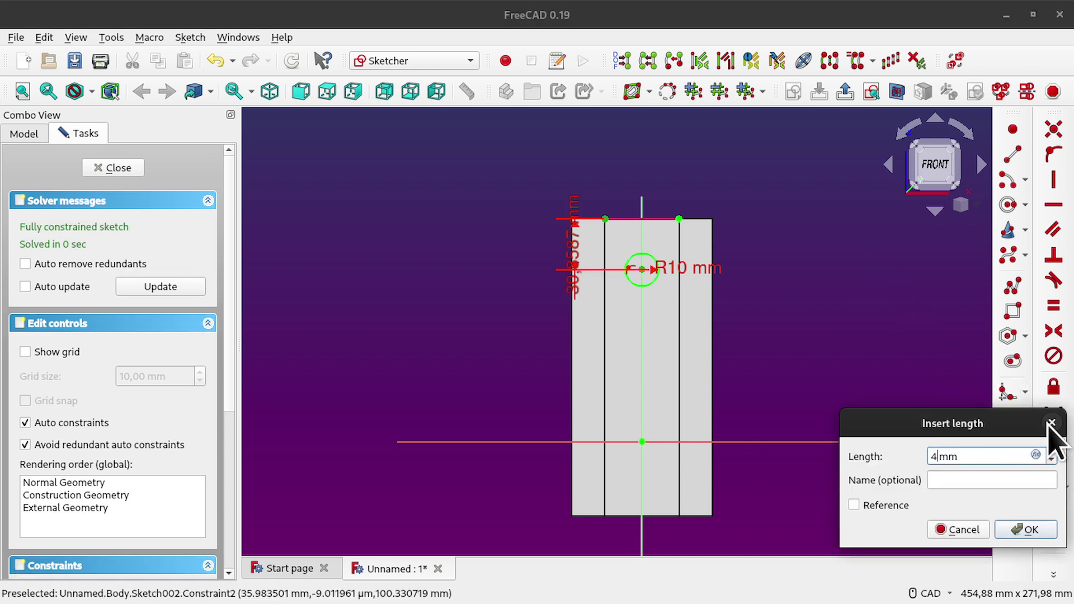
key("Return")
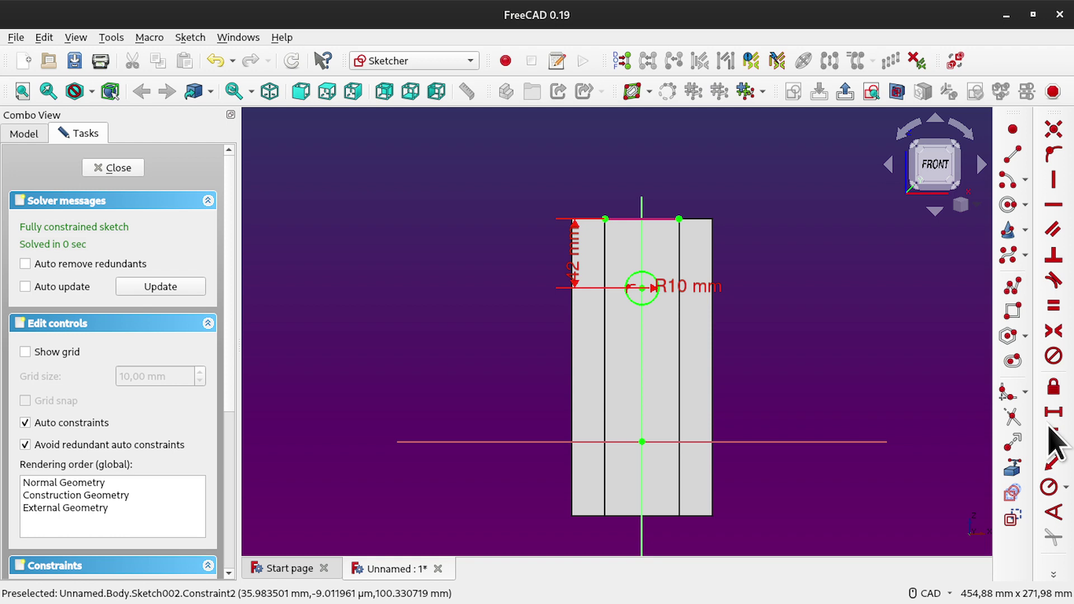
Step: Close the circle sketch and pocket it with type Through all, symmetric to the plane
left_click(125, 169)
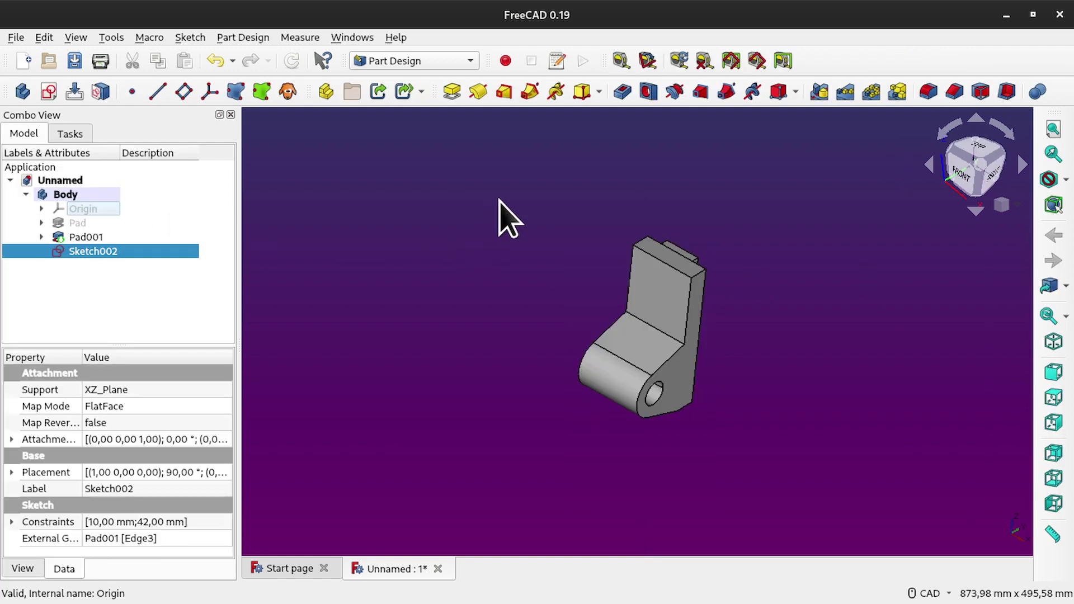
left_click(621, 90)
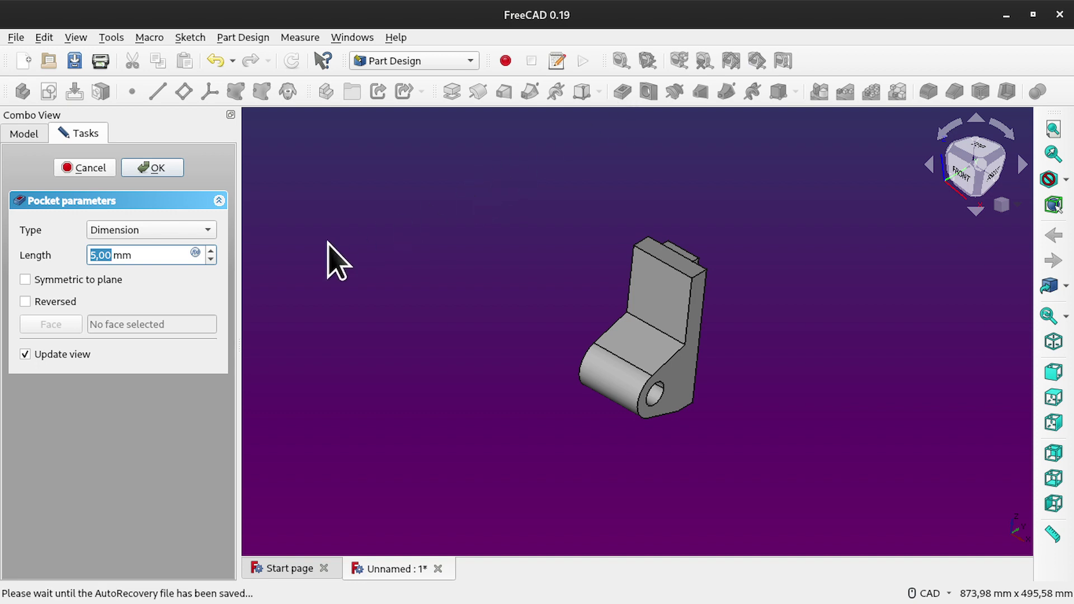
left_click(210, 232)
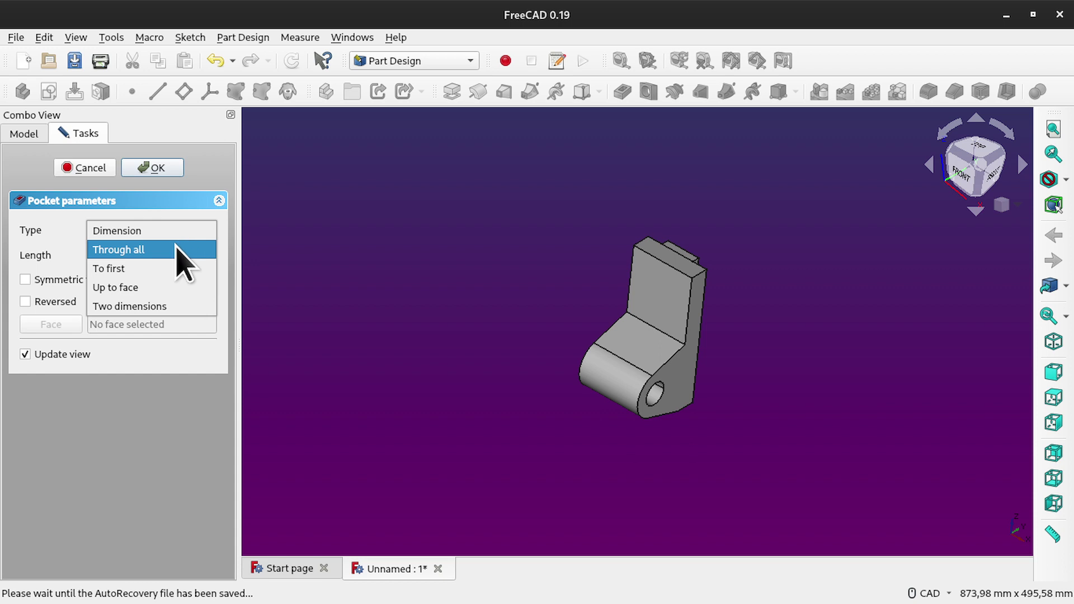
left_click(180, 248)
middle_click_drag(809, 307, 755, 326)
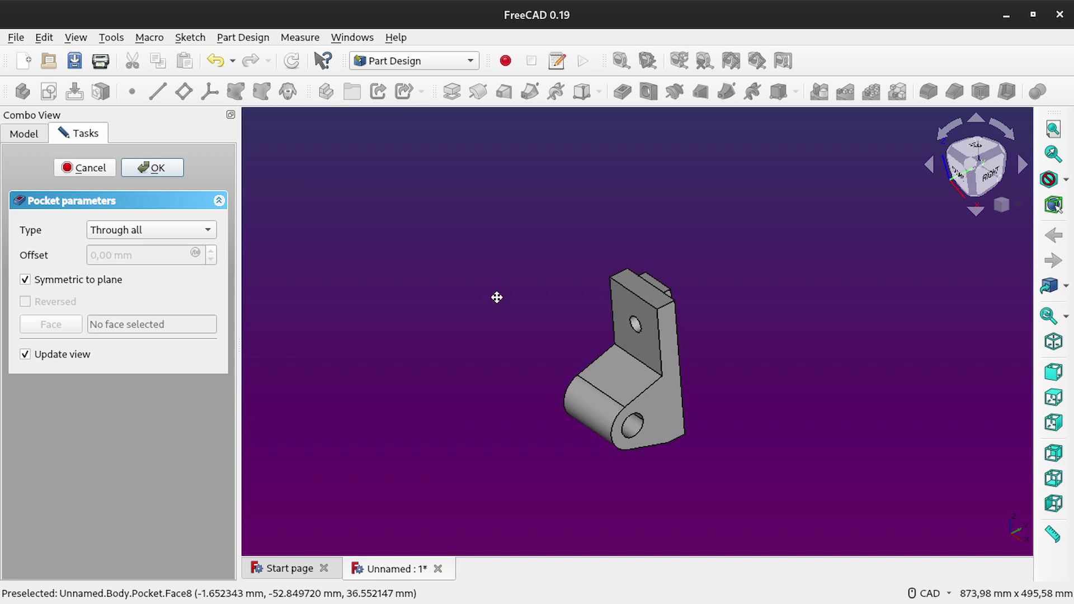
mouse_move(496, 297)
middle_mouse_down()
mouse_move(623, 280)
mouse_move(489, 280)
middle_mouse_up()
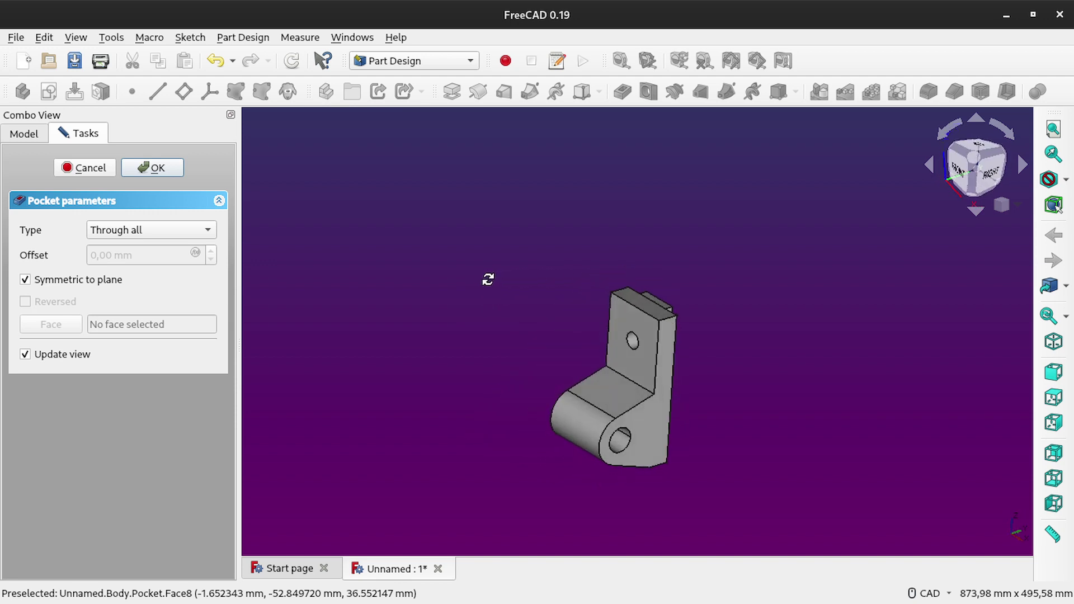
left_click(152, 169)
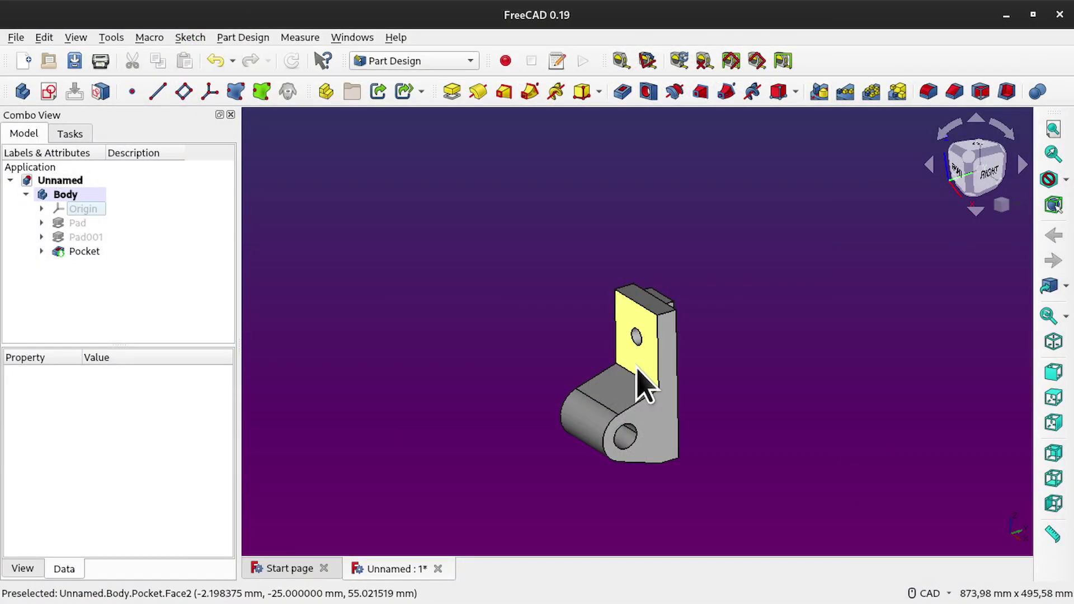
Step: Create a sketch on the upright's front face and link the new hole's circular edge as external geometry
left_click(657, 362)
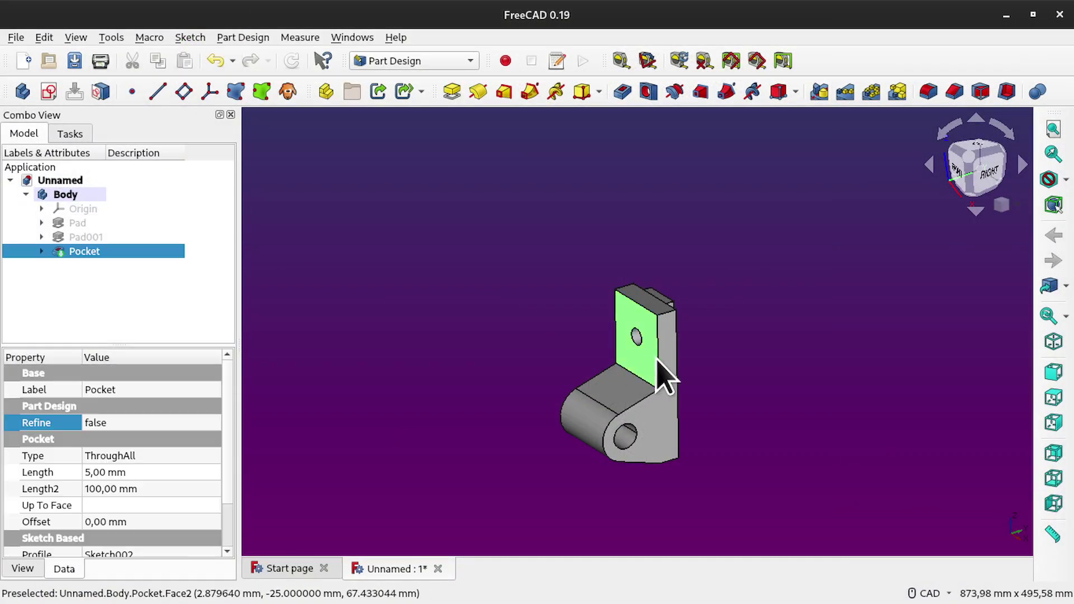
left_click(49, 90)
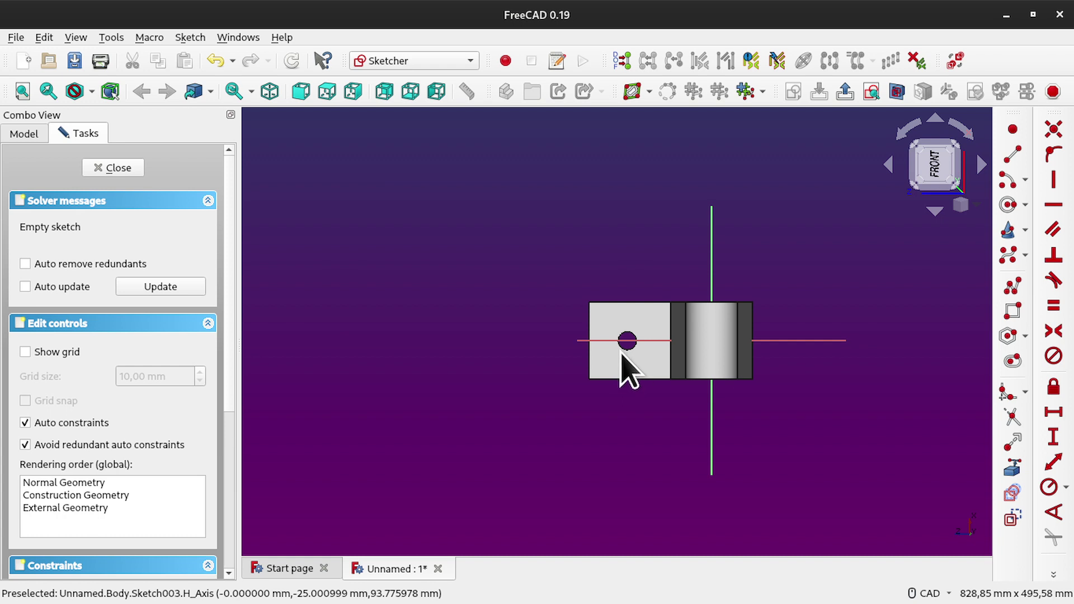
scroll(627, 369, "up", 4)
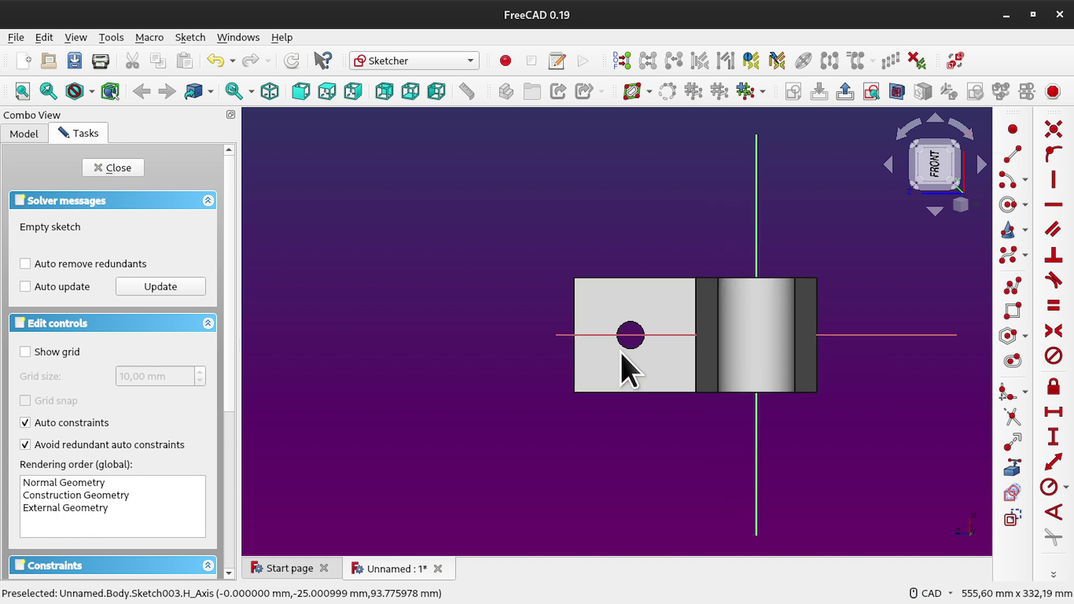
left_click(1012, 469)
left_click(643, 343)
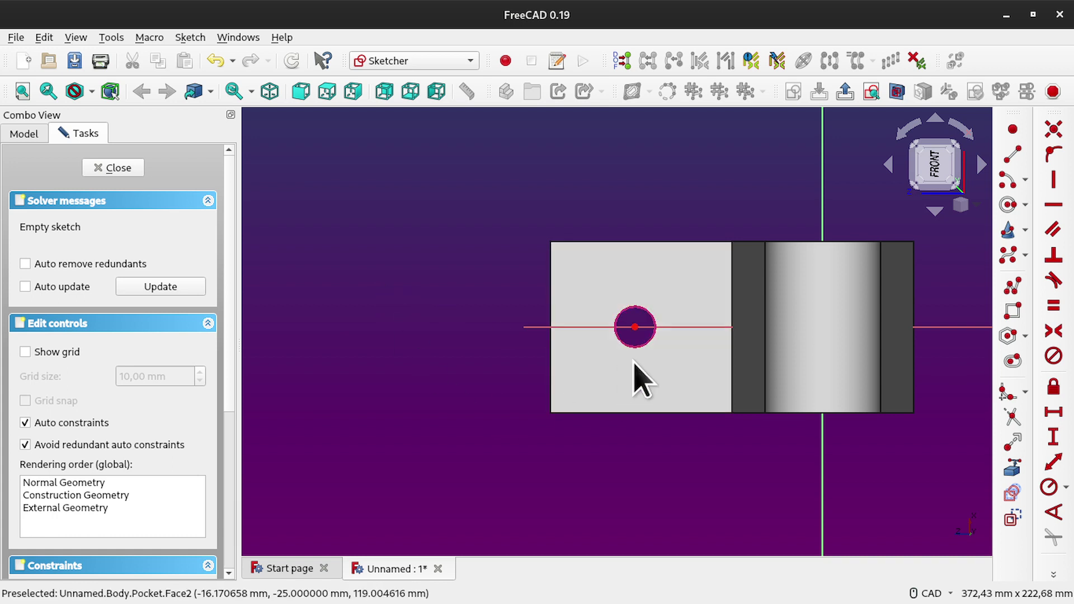
Step: Draw a circle concentric with the upright's hole and constrain its radius to 25 mm
scroll(642, 363, "up", 3)
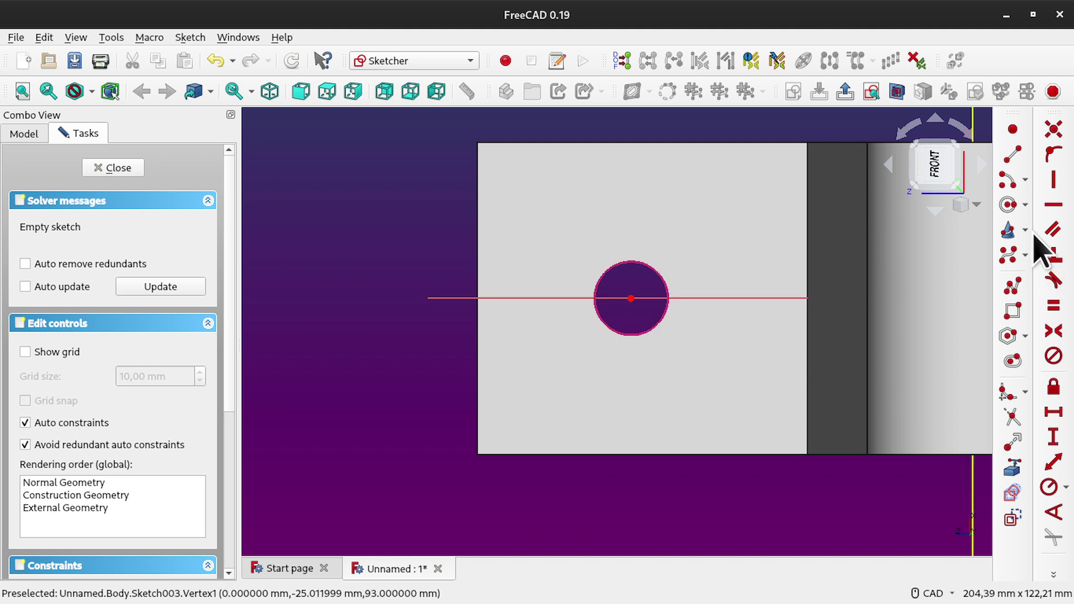
left_click(1007, 204)
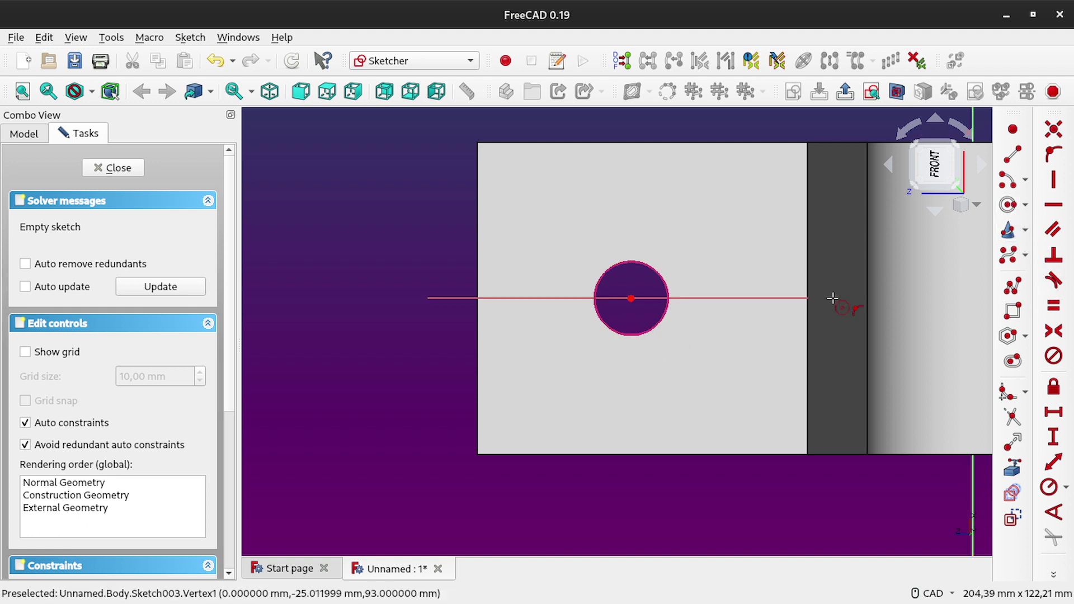
left_click(631, 298)
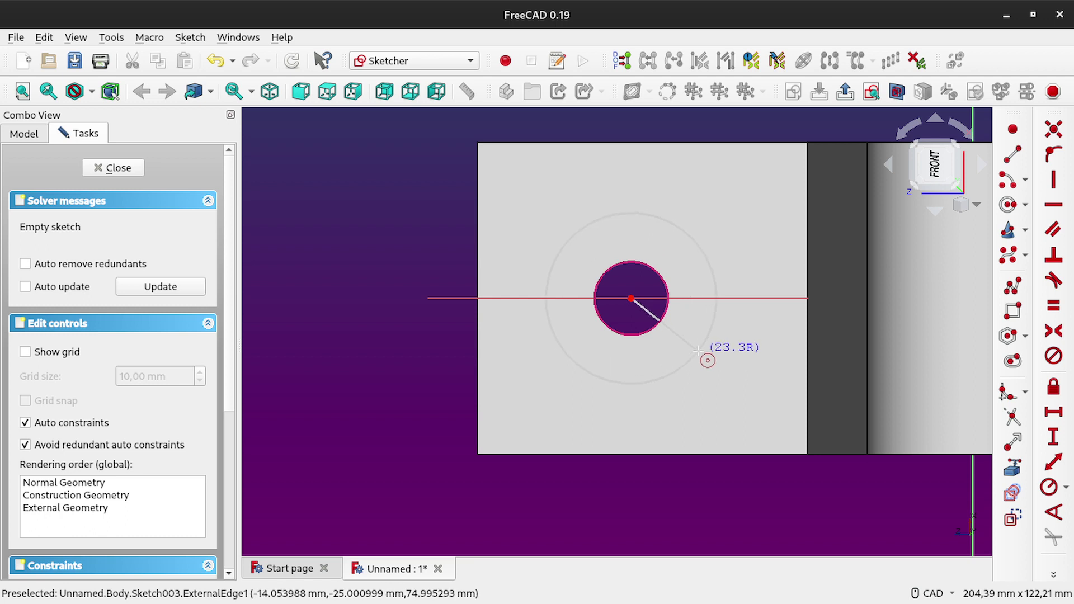
left_click(696, 353)
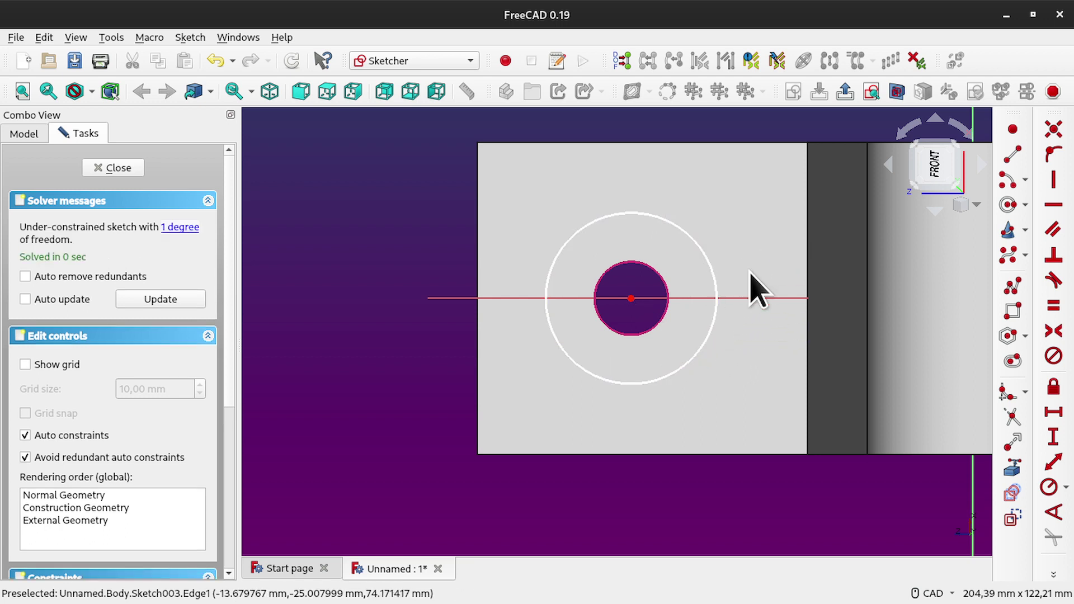
left_click(681, 373)
left_click(1051, 487)
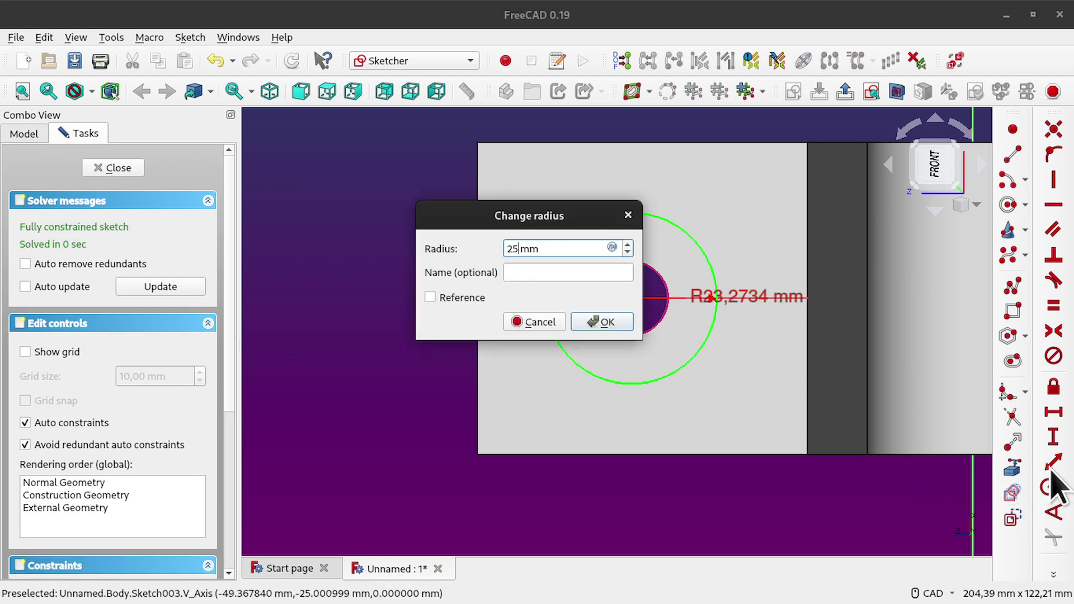
key("Return")
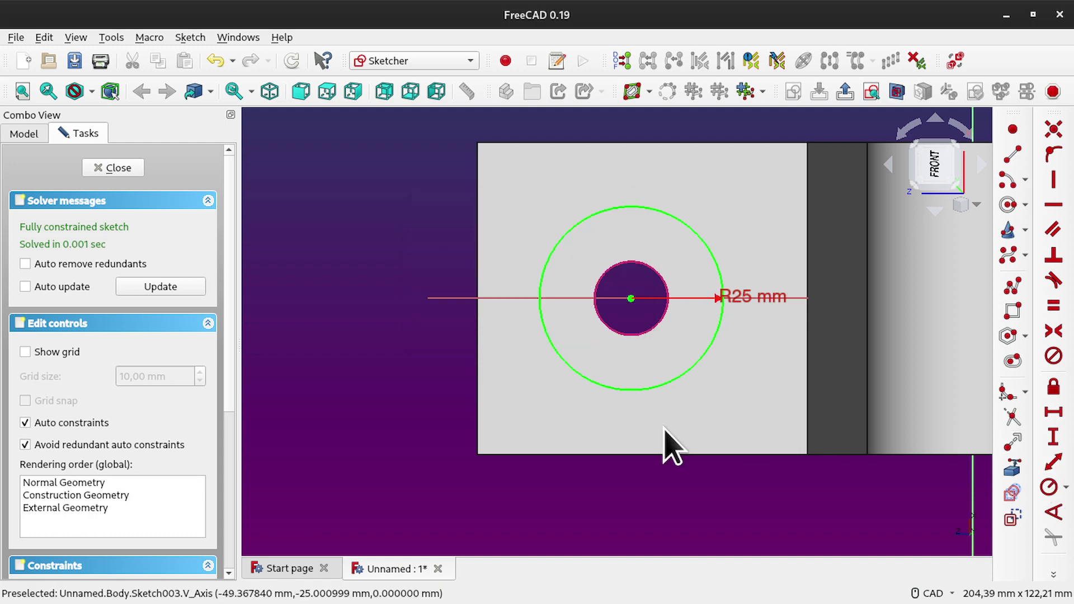
Step: Close the circle sketch and pocket it to a length of 10 mm with type Dimension
left_click(112, 168)
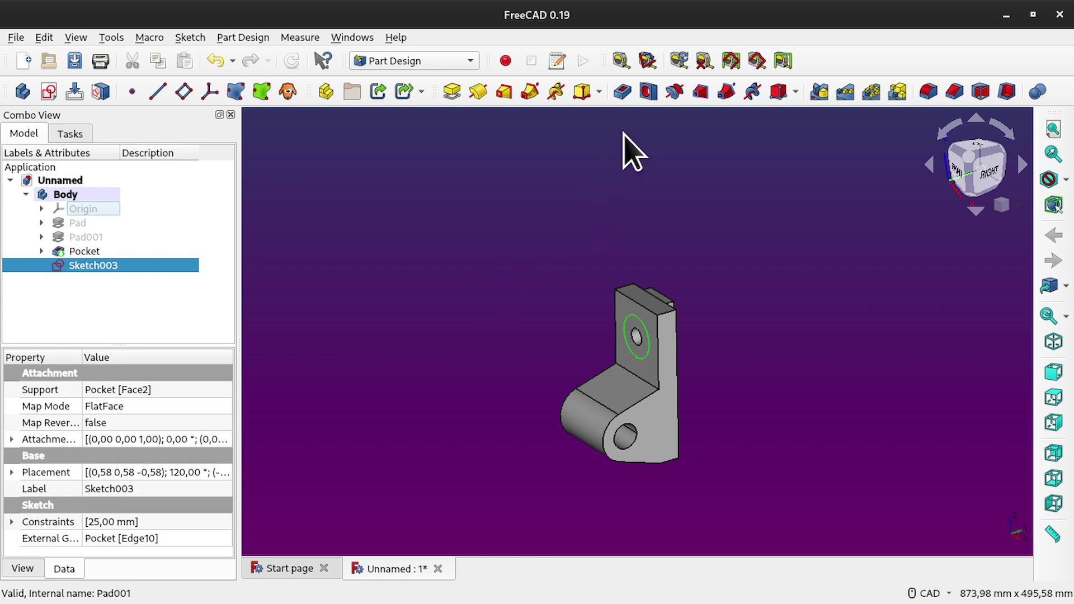
left_click(622, 92)
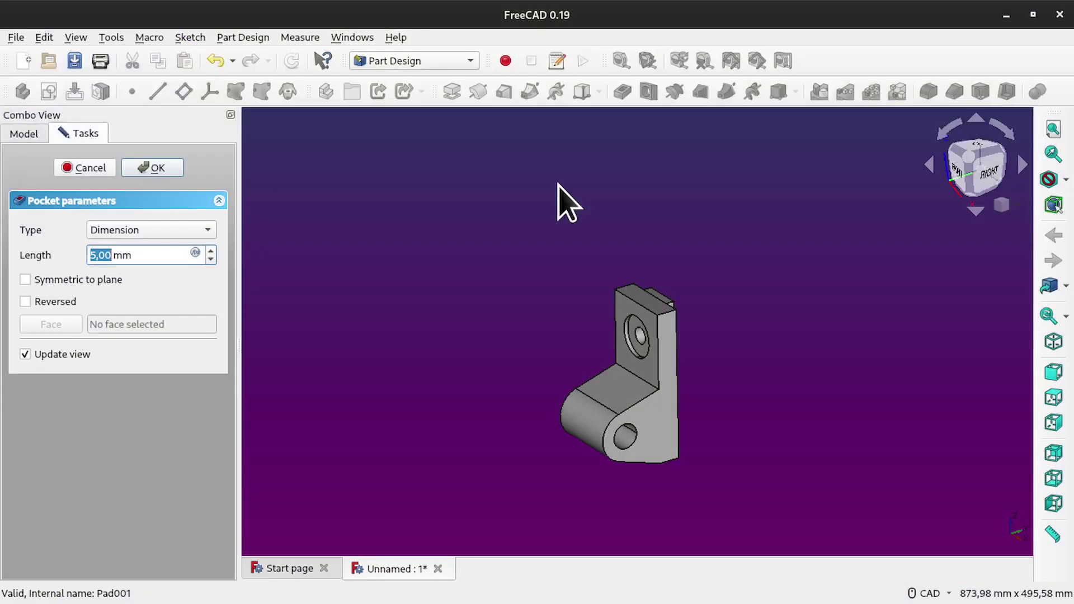
triple_click(96, 254)
type("10")
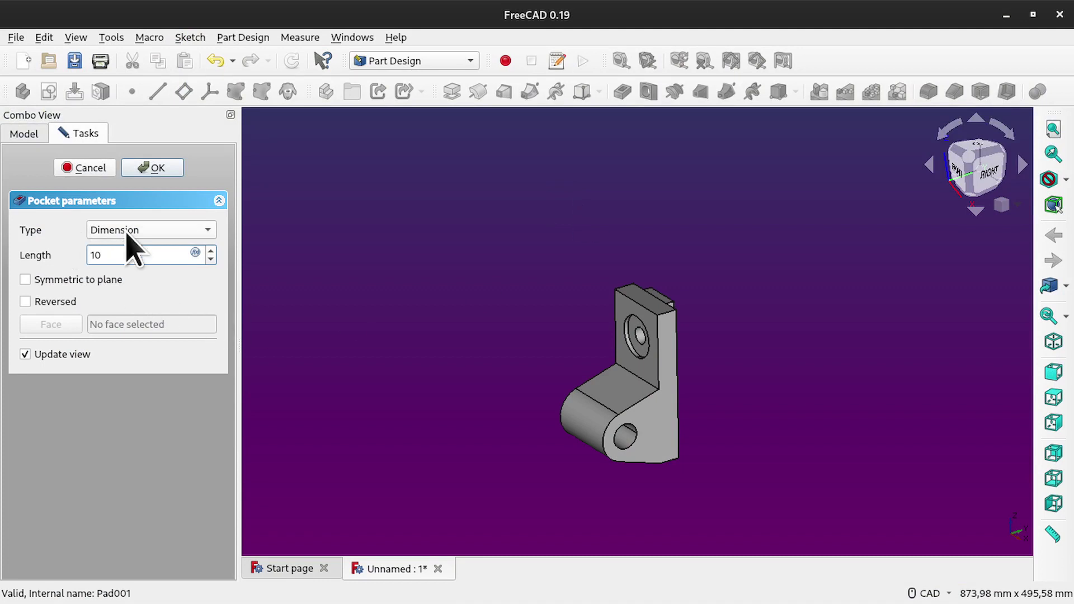
left_click(157, 170)
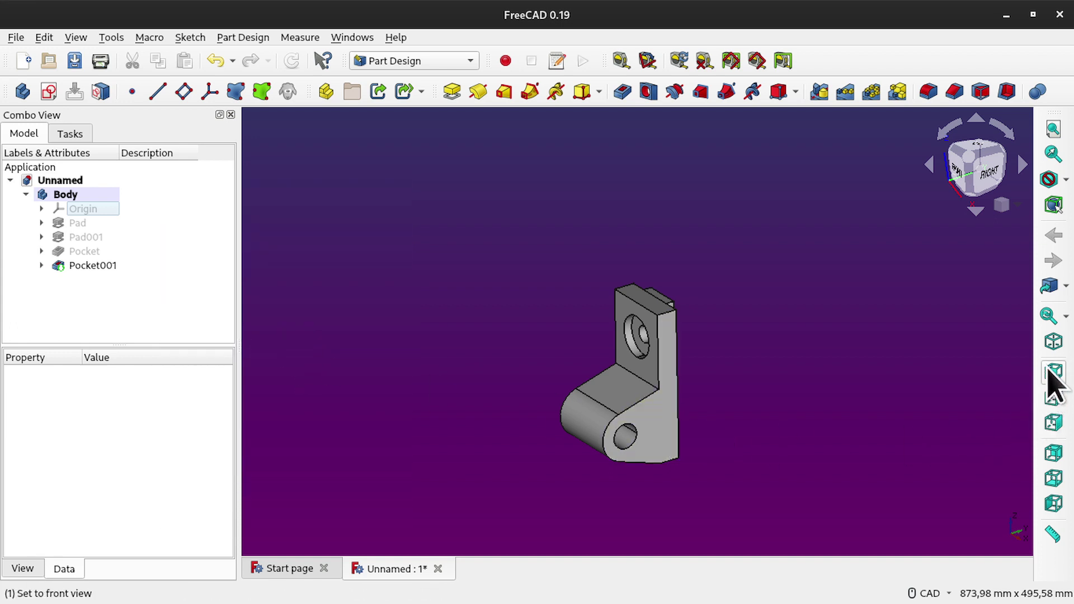
Step: Create a sketch on the XY base plane and section the view at the sketch plane
left_click(1053, 342)
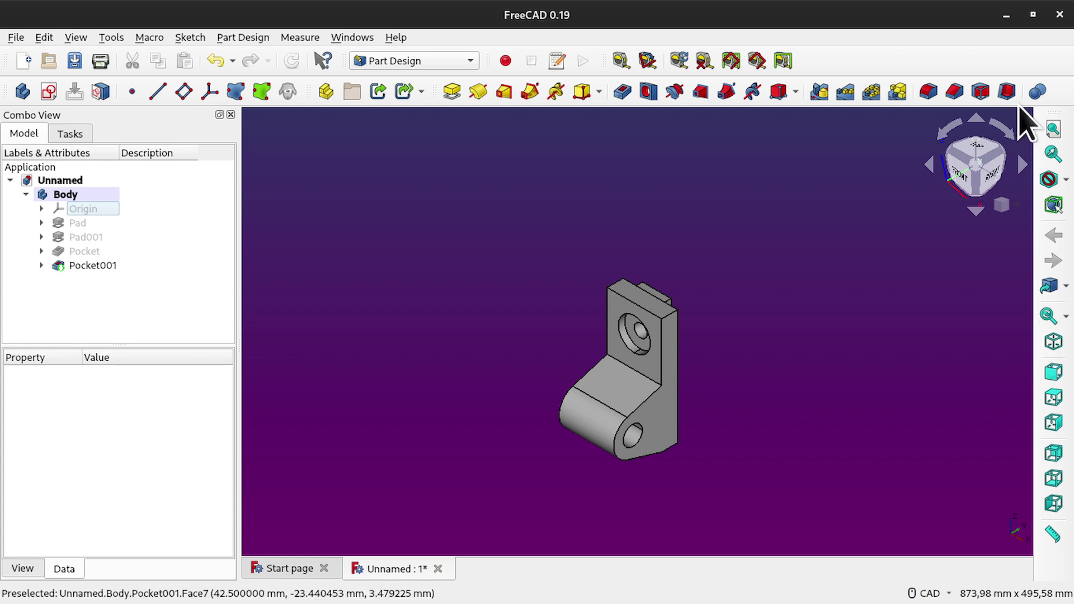
left_click(1052, 152)
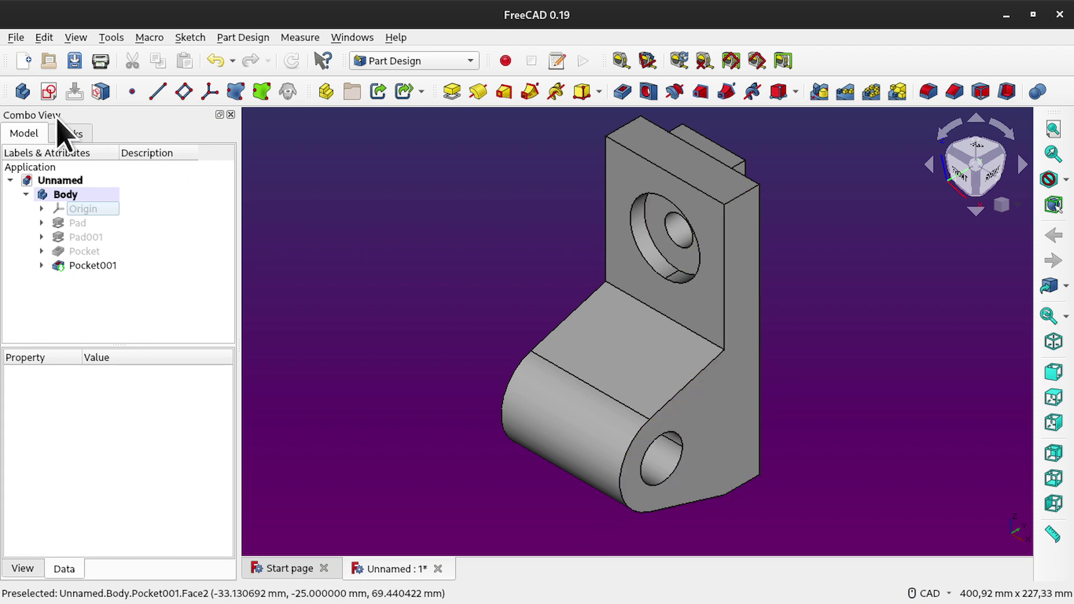
left_click(48, 92)
scroll(671, 403, "down", 4)
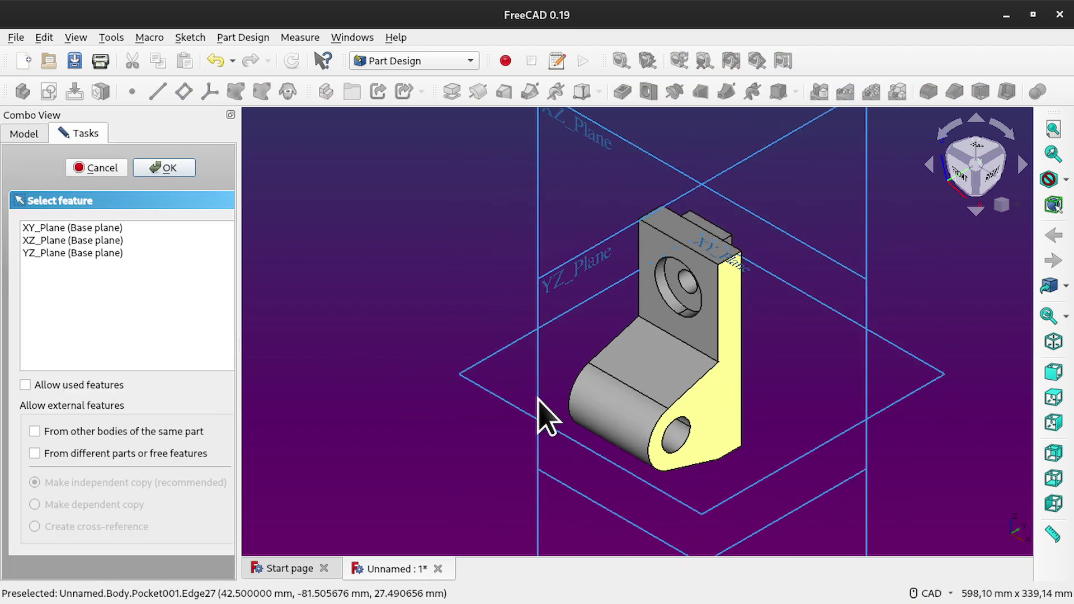
left_click(464, 374)
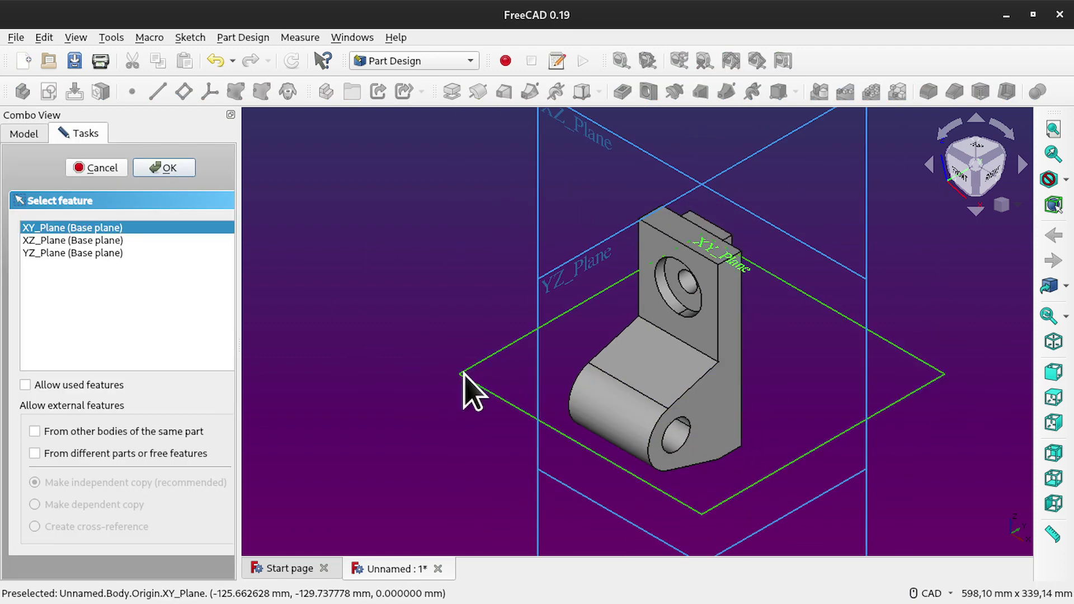
left_click(168, 168)
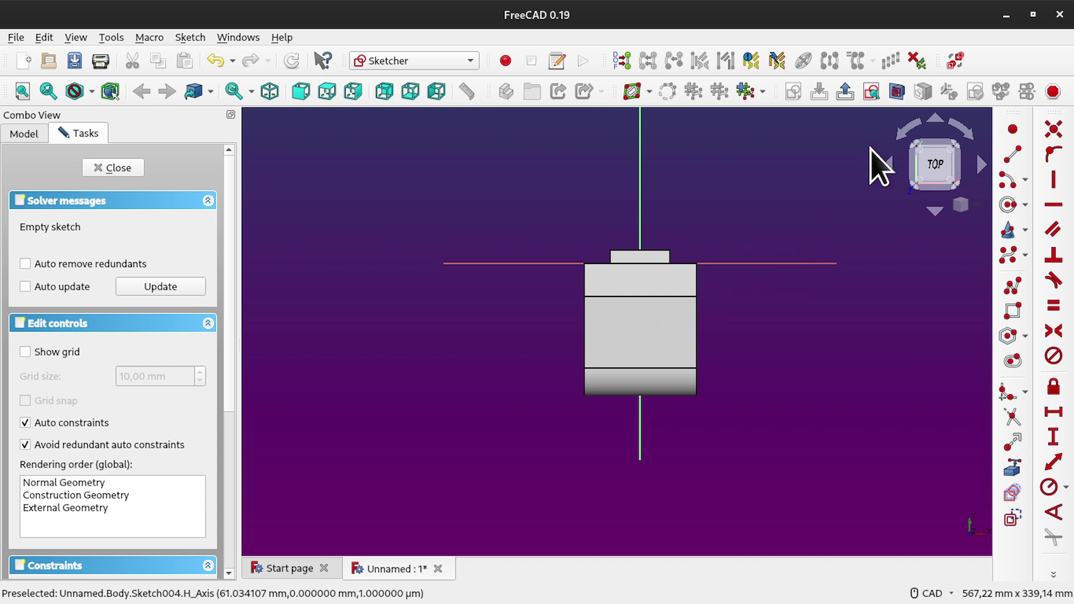
left_click(897, 91)
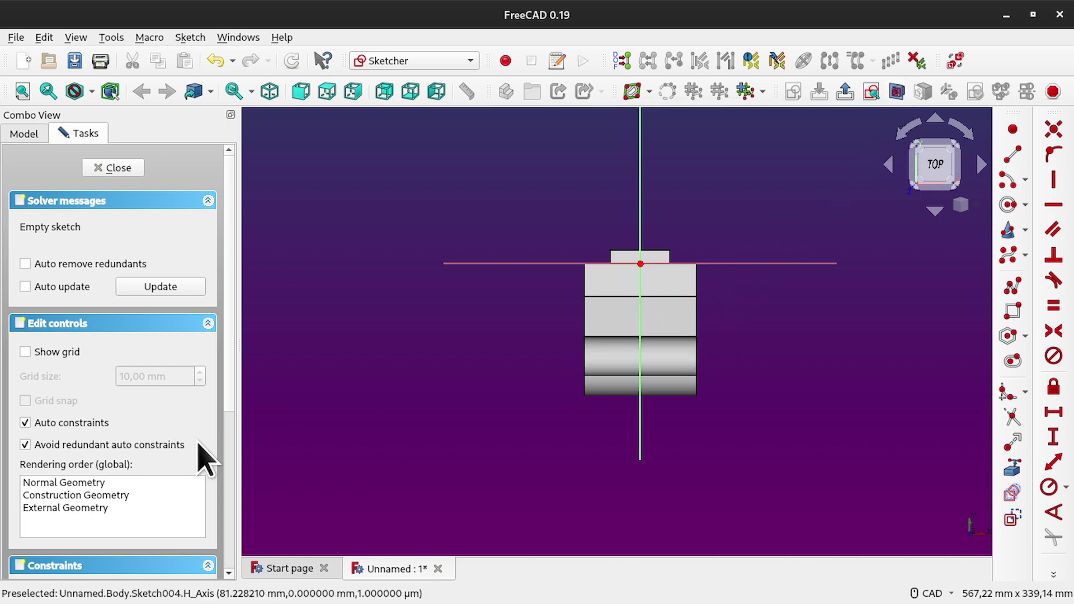
Step: Sketch a rectangle about 43 mm wide across the vertical axis, running over the rounded arm and past its front end
left_click(1014, 314)
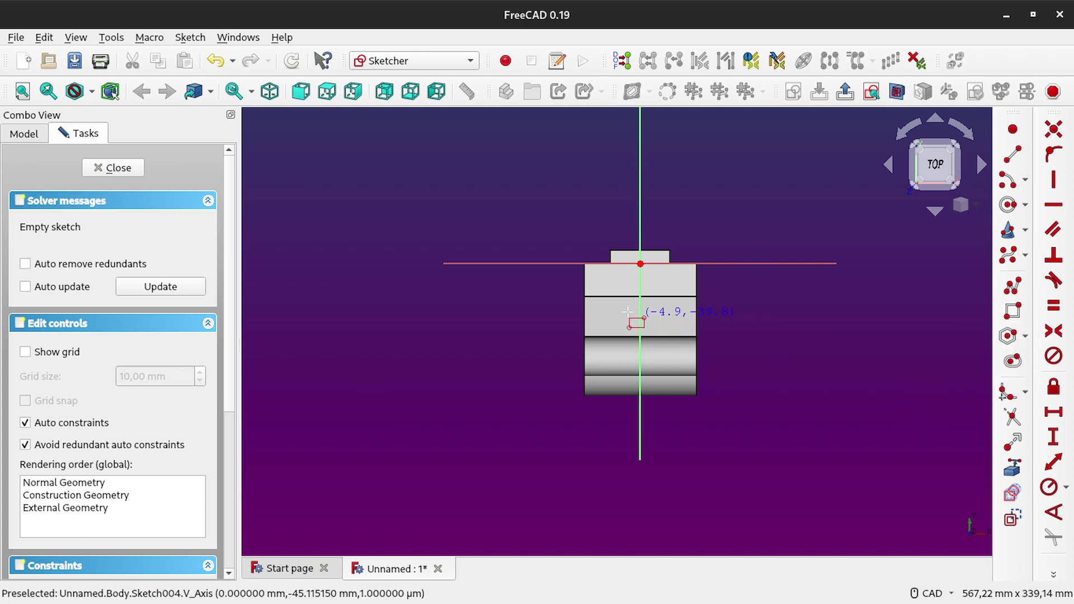
left_click(619, 296)
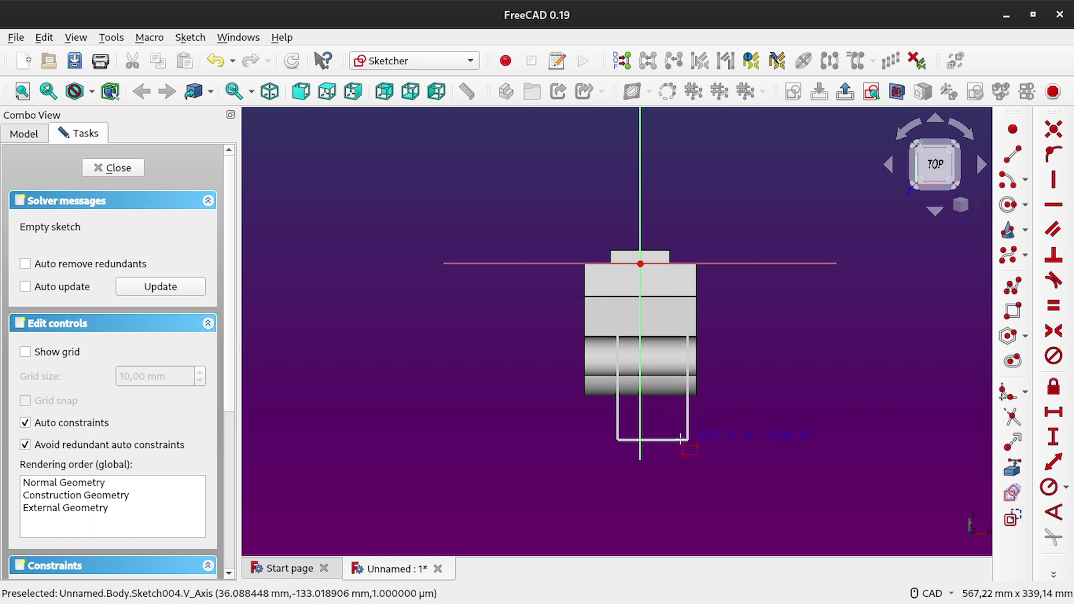
left_click(675, 438)
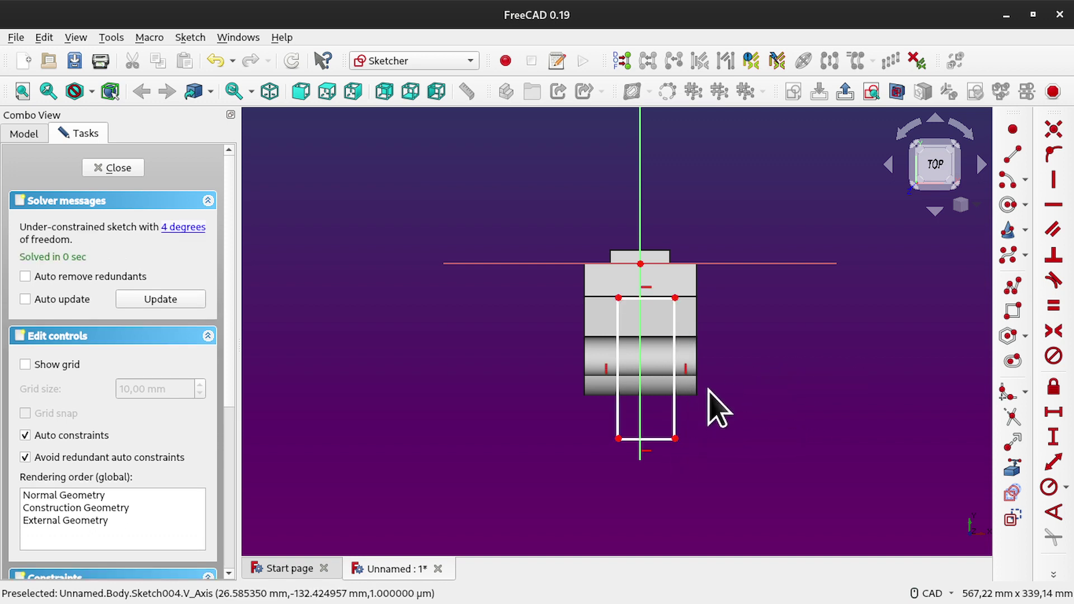
Step: Delete the horizontal constraint from the rectangle's bottom edge
scroll(714, 379, "up", 3)
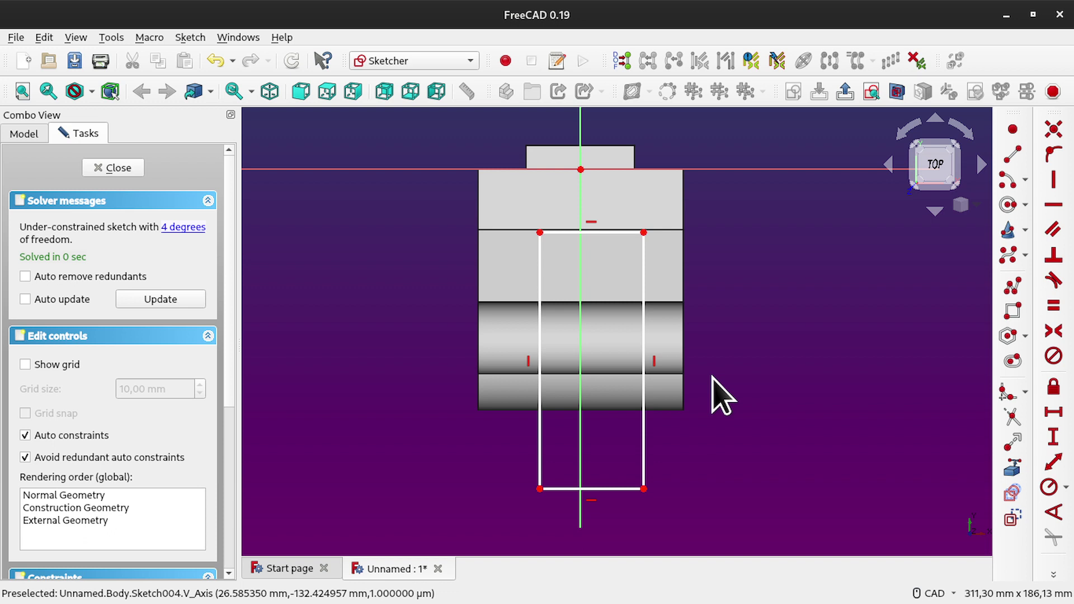
scroll(712, 376, "up", 1)
mouse_move(738, 305)
middle_mouse_down()
mouse_move(743, 316)
mouse_move(741, 300)
middle_mouse_up()
middle_click_drag(750, 352, 718, 246)
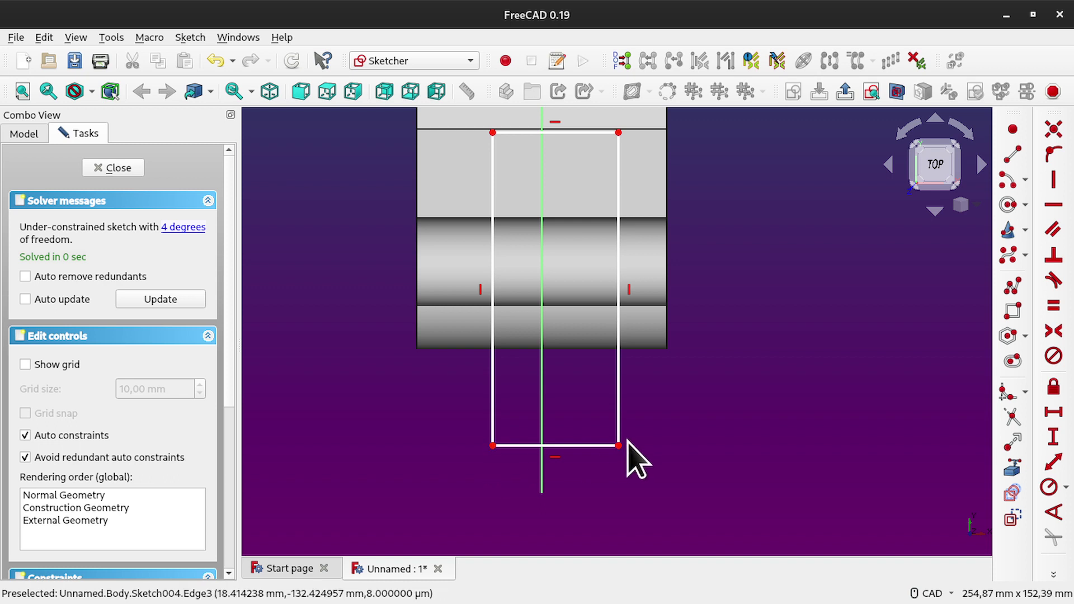
left_click(542, 327)
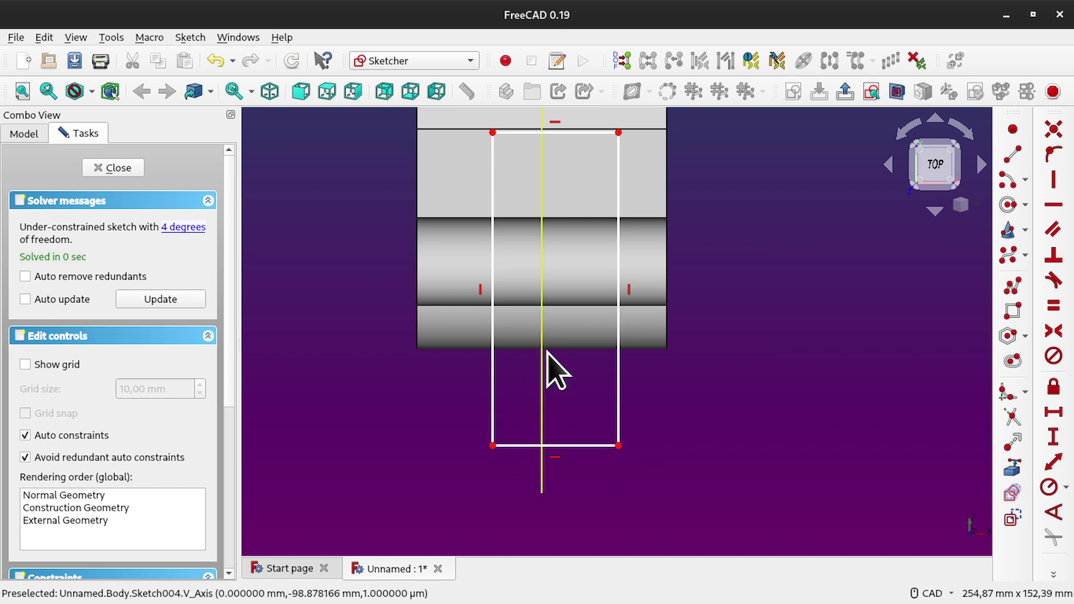
left_click(555, 459)
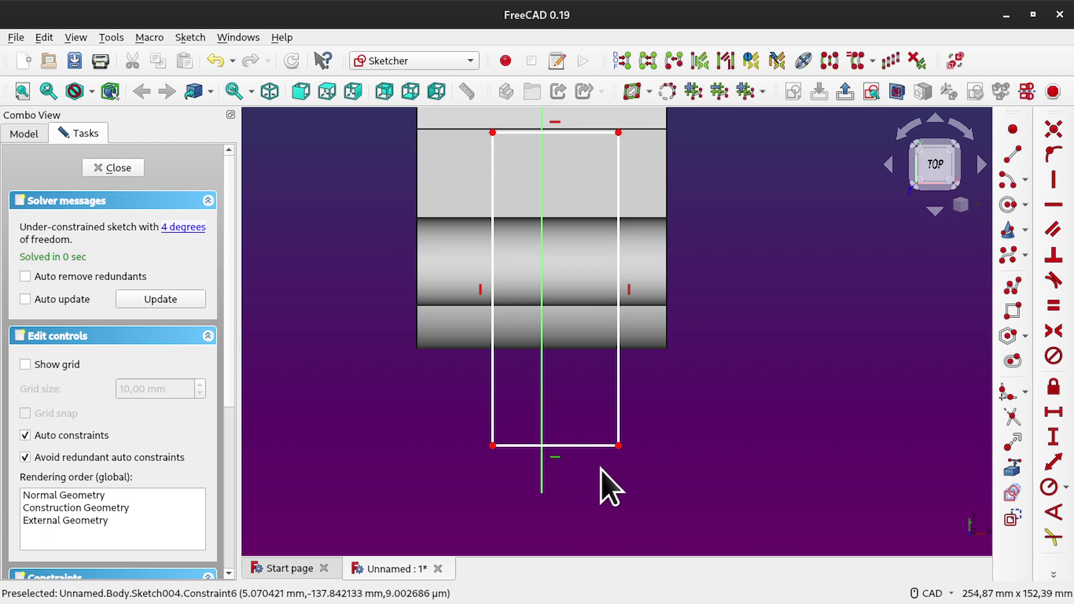
key("Delete")
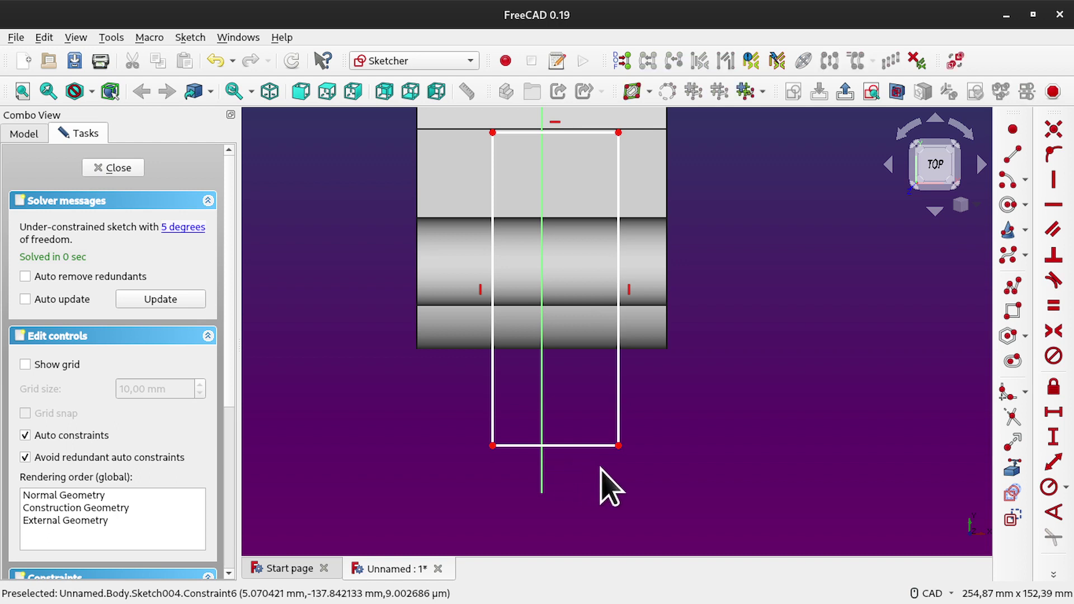
Step: Make the rectangle's two bottom corners symmetric about the vertical axis
left_click(492, 446)
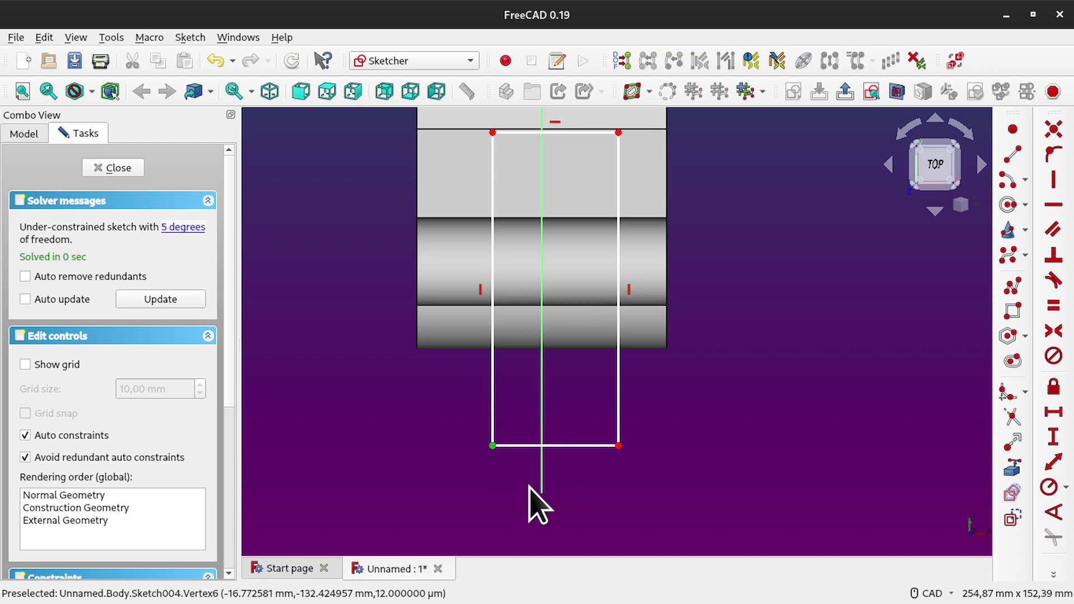
left_click(618, 446)
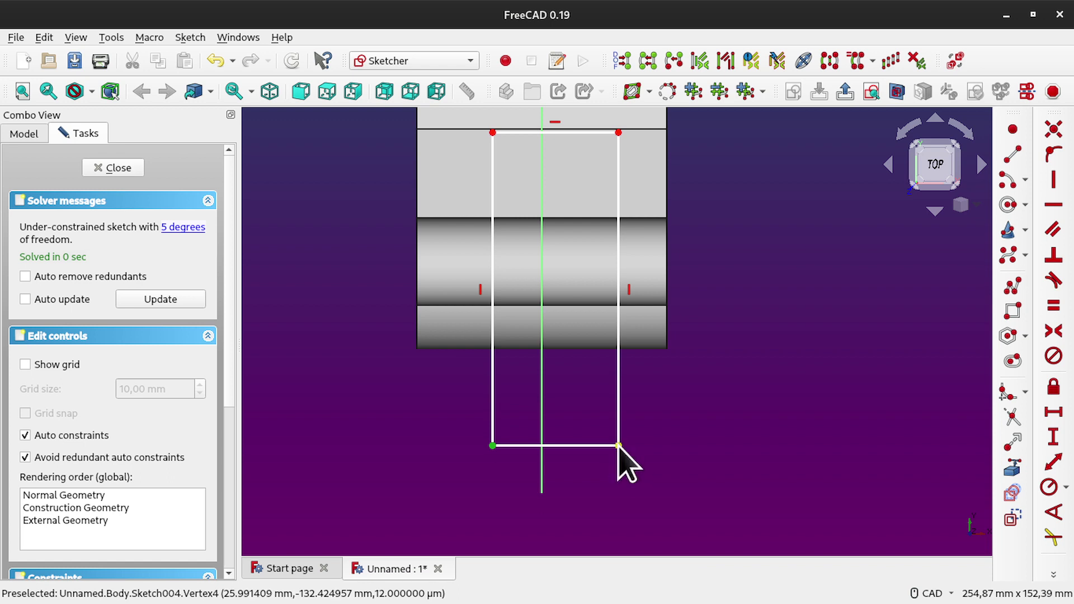
left_click(542, 404)
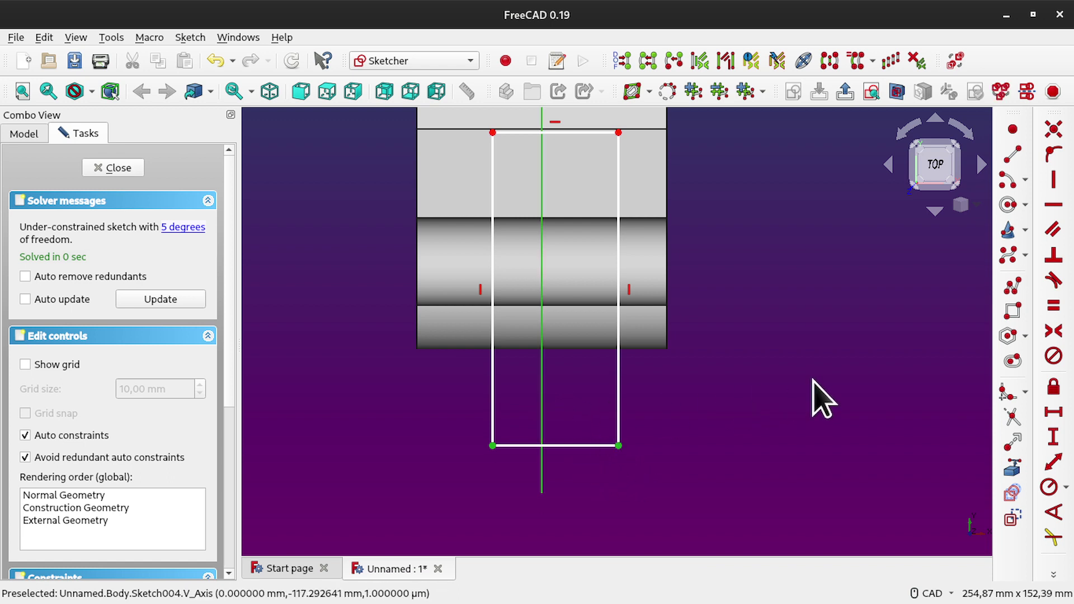
left_click(1053, 333)
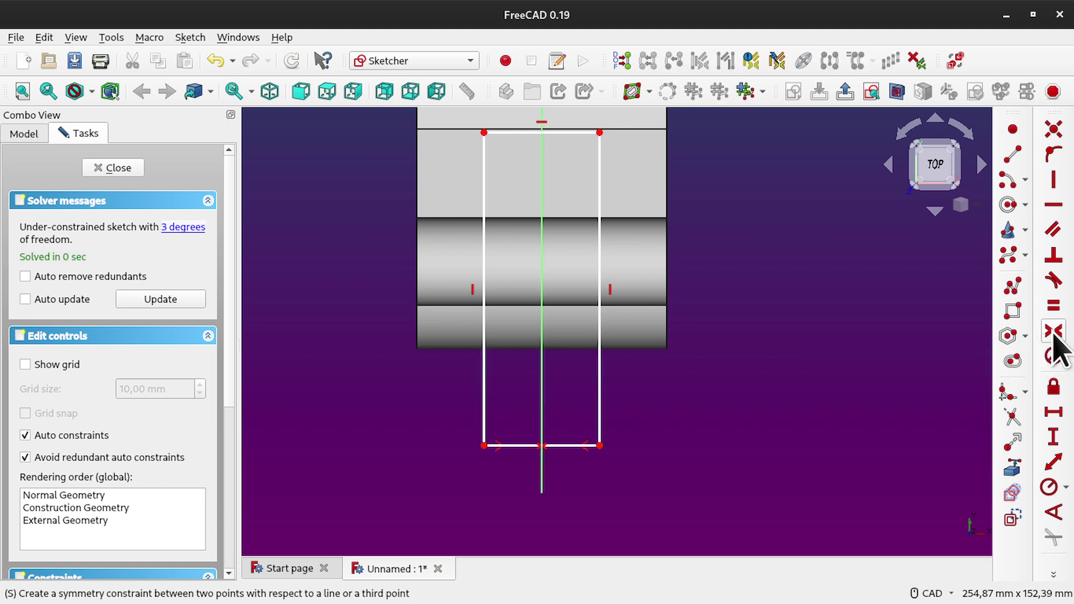